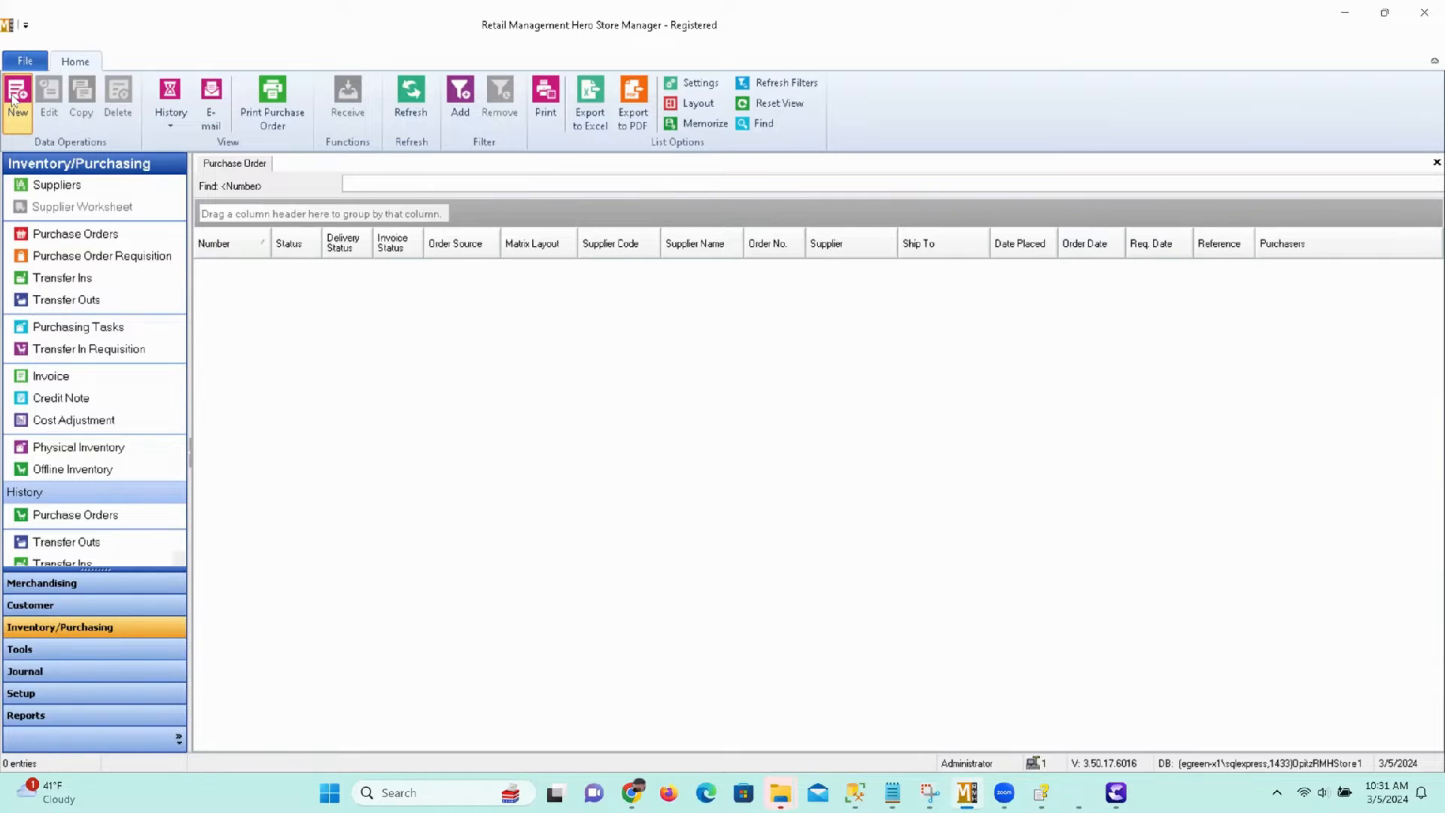
# Create a new purchase order and assign Abbey Shoes of NJ (ABB) as its supplier.
pyautogui.click(13, 98)
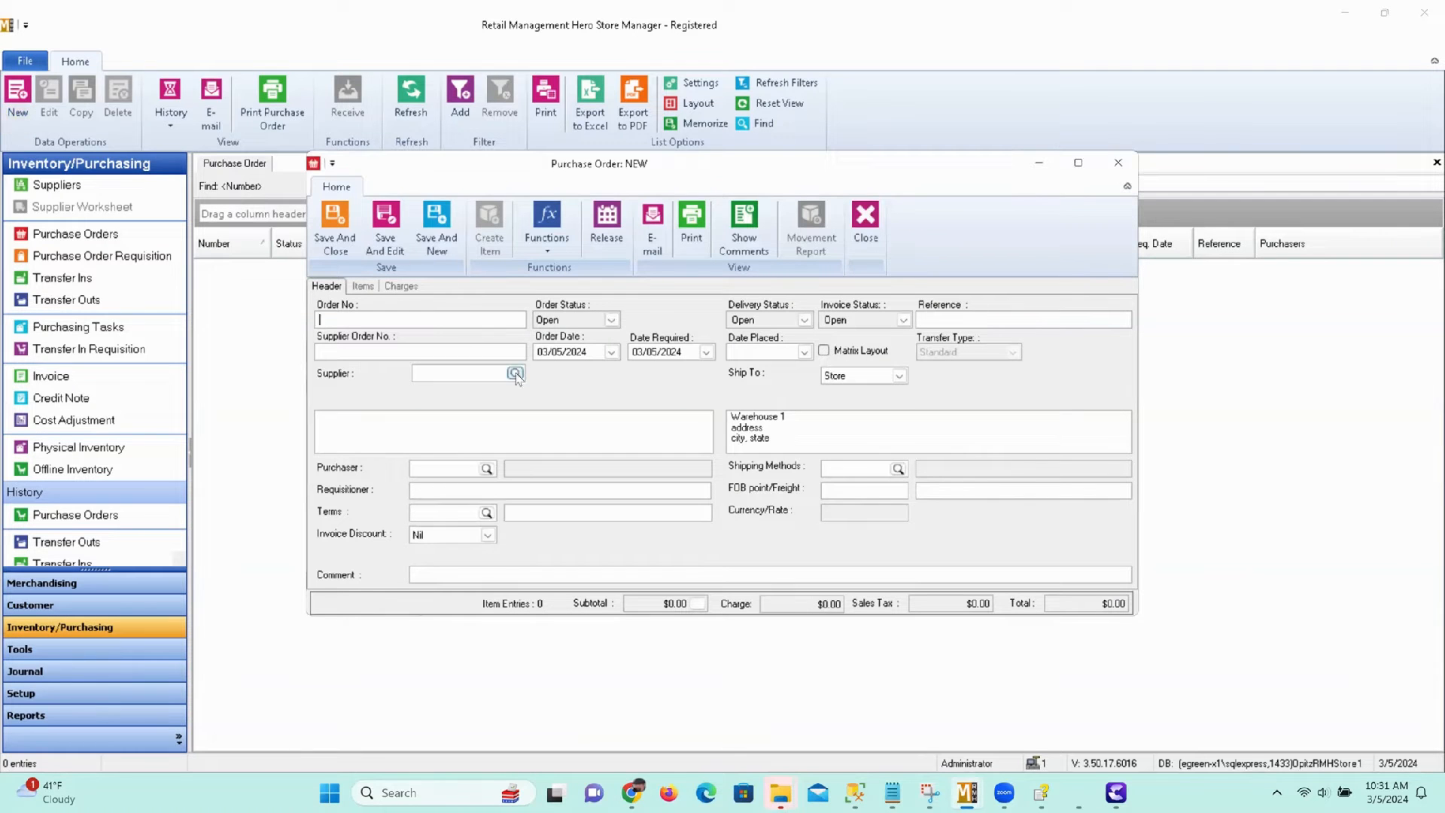
pyautogui.click(574, 444)
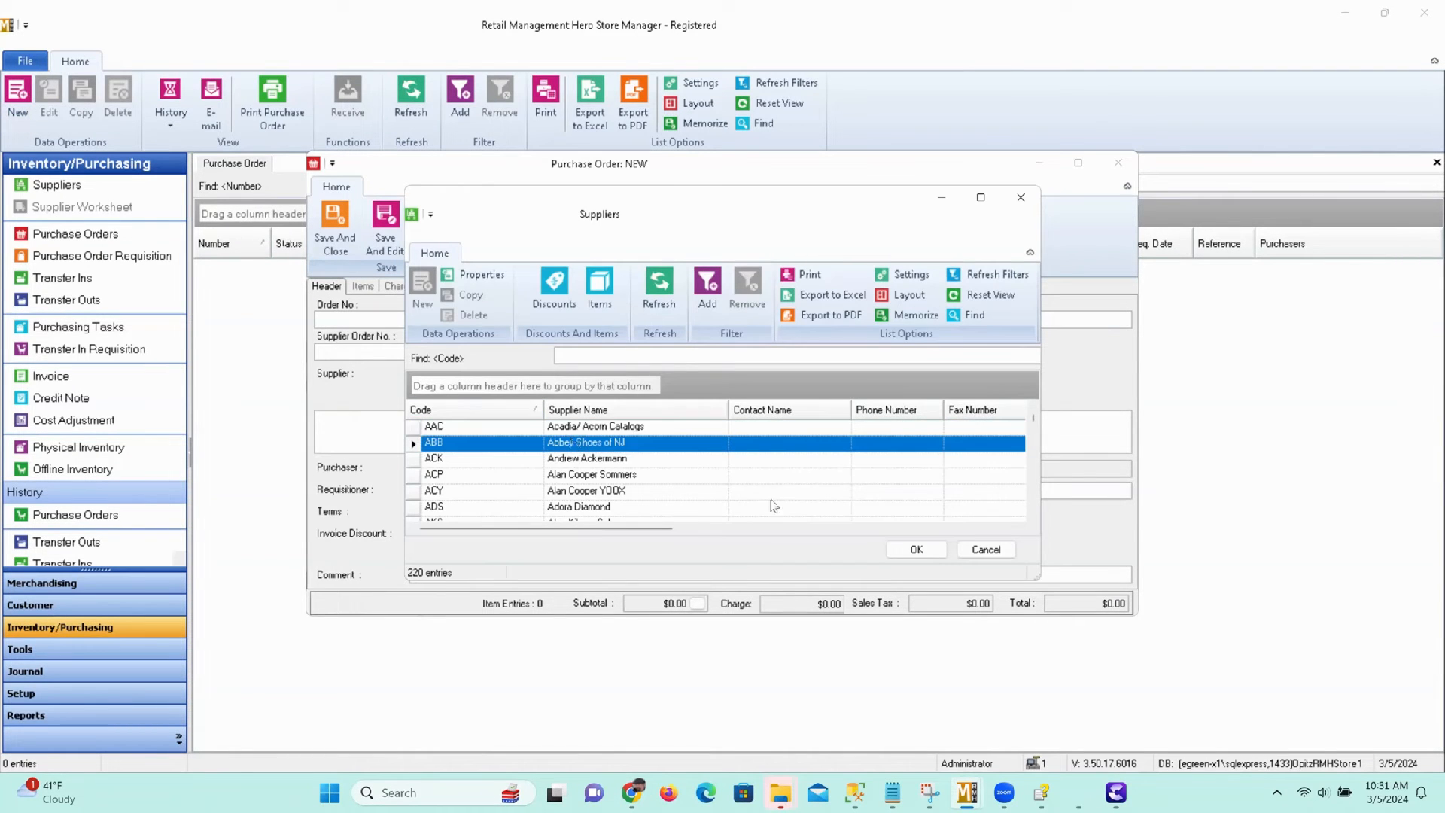
pyautogui.click(917, 550)
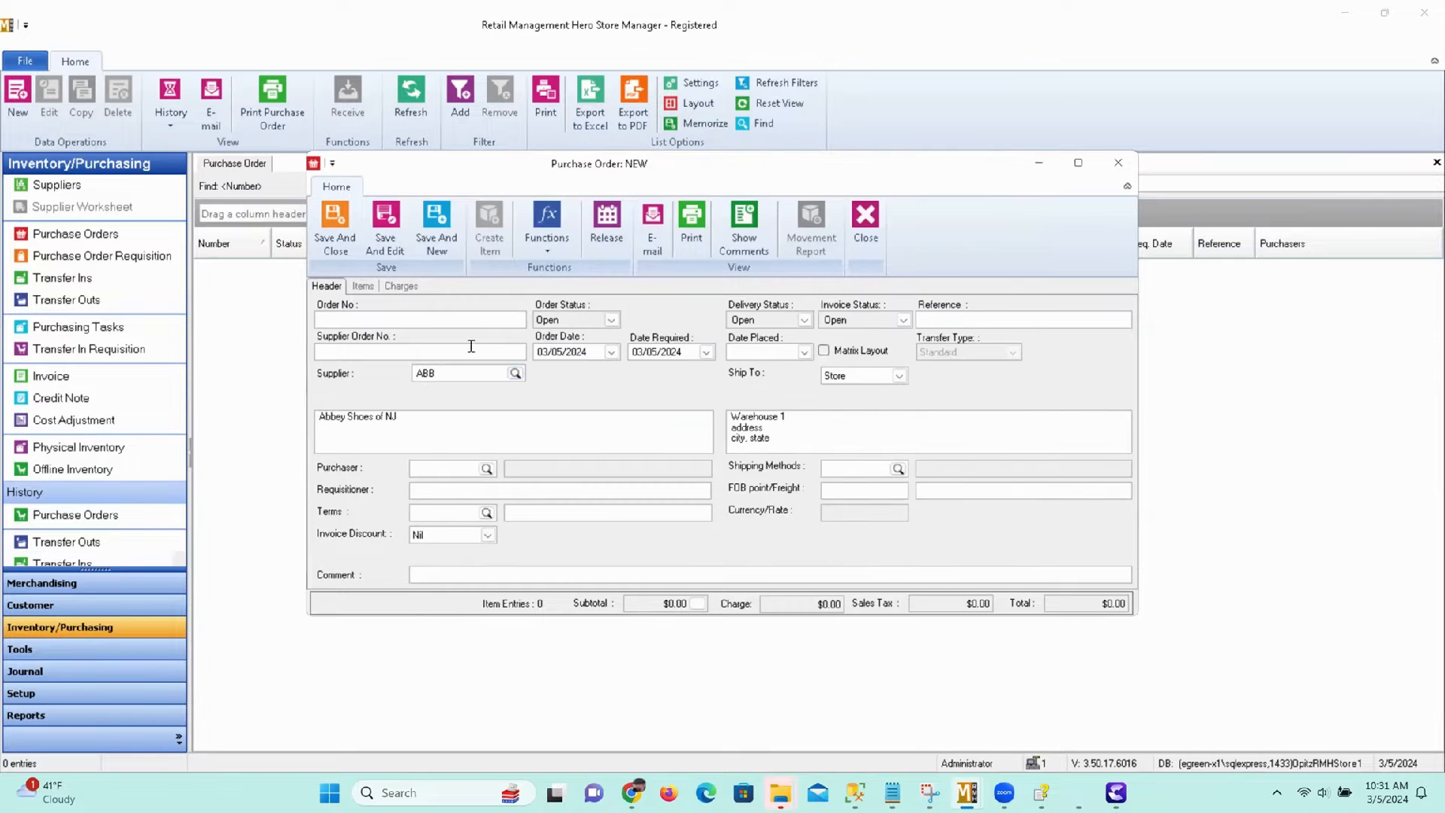
# Add the supplier's item NVR427 as the first line of the purchase order.
pyautogui.click(364, 286)
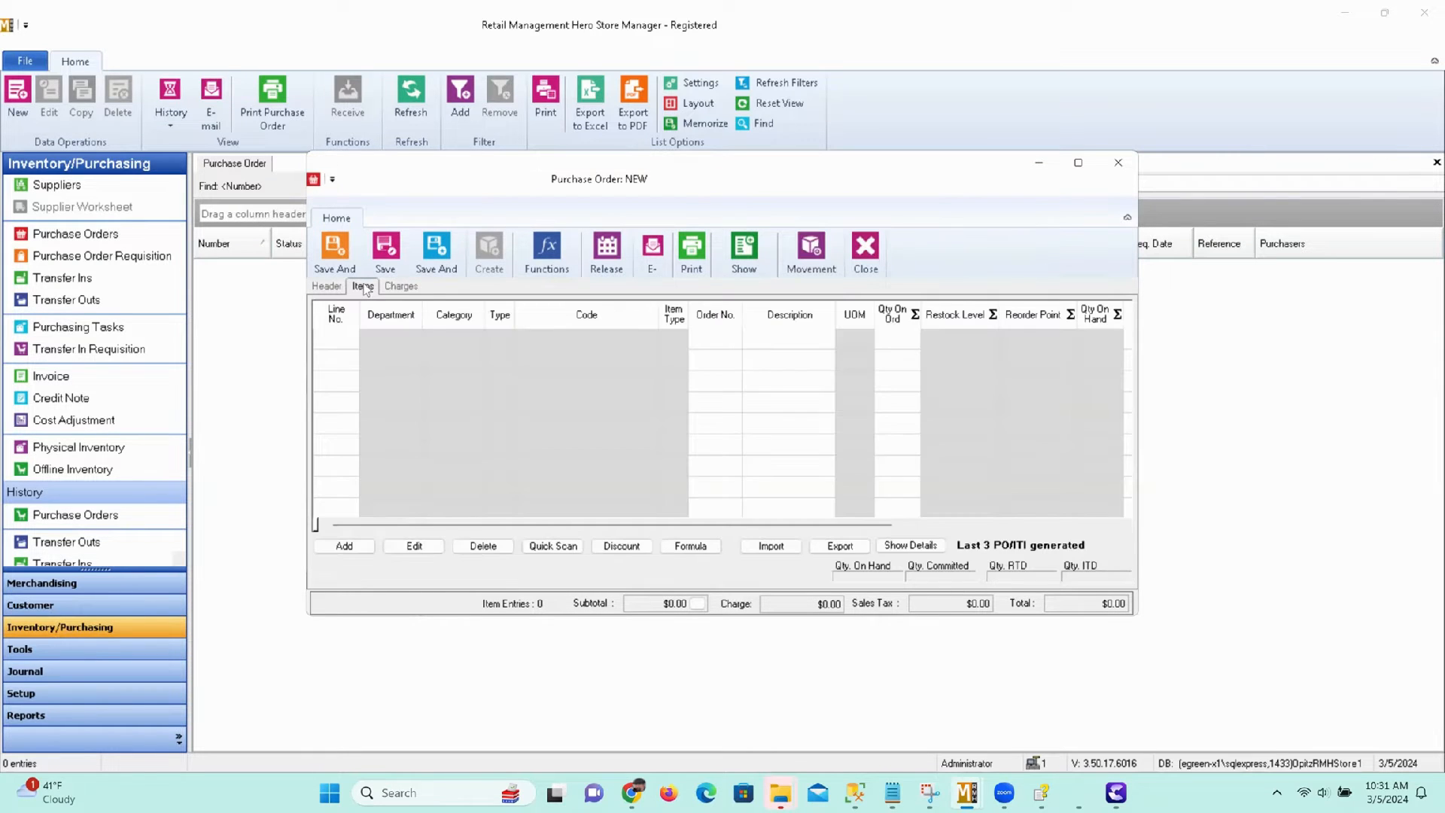
pyautogui.click(344, 546)
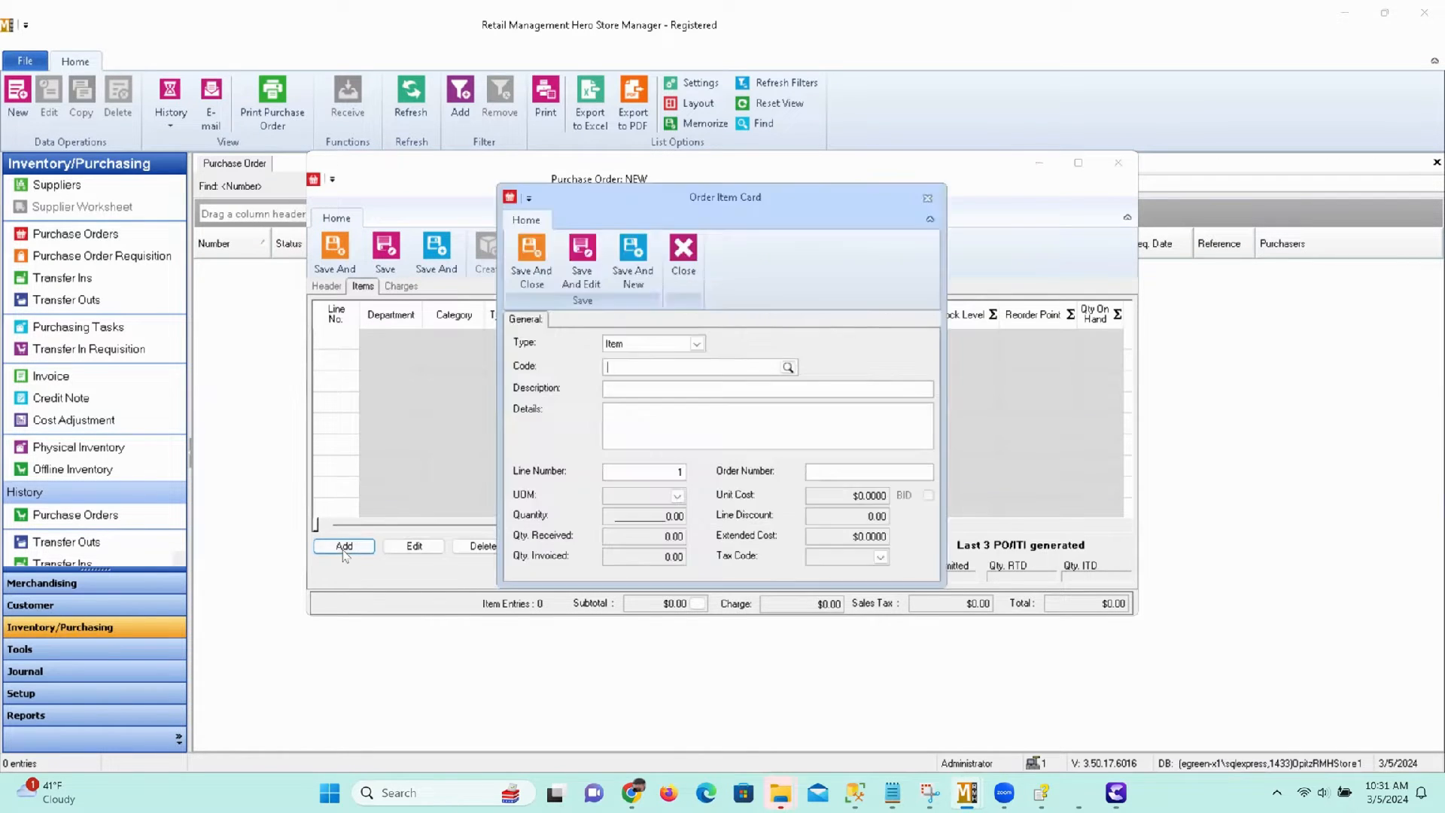
pyautogui.click(788, 368)
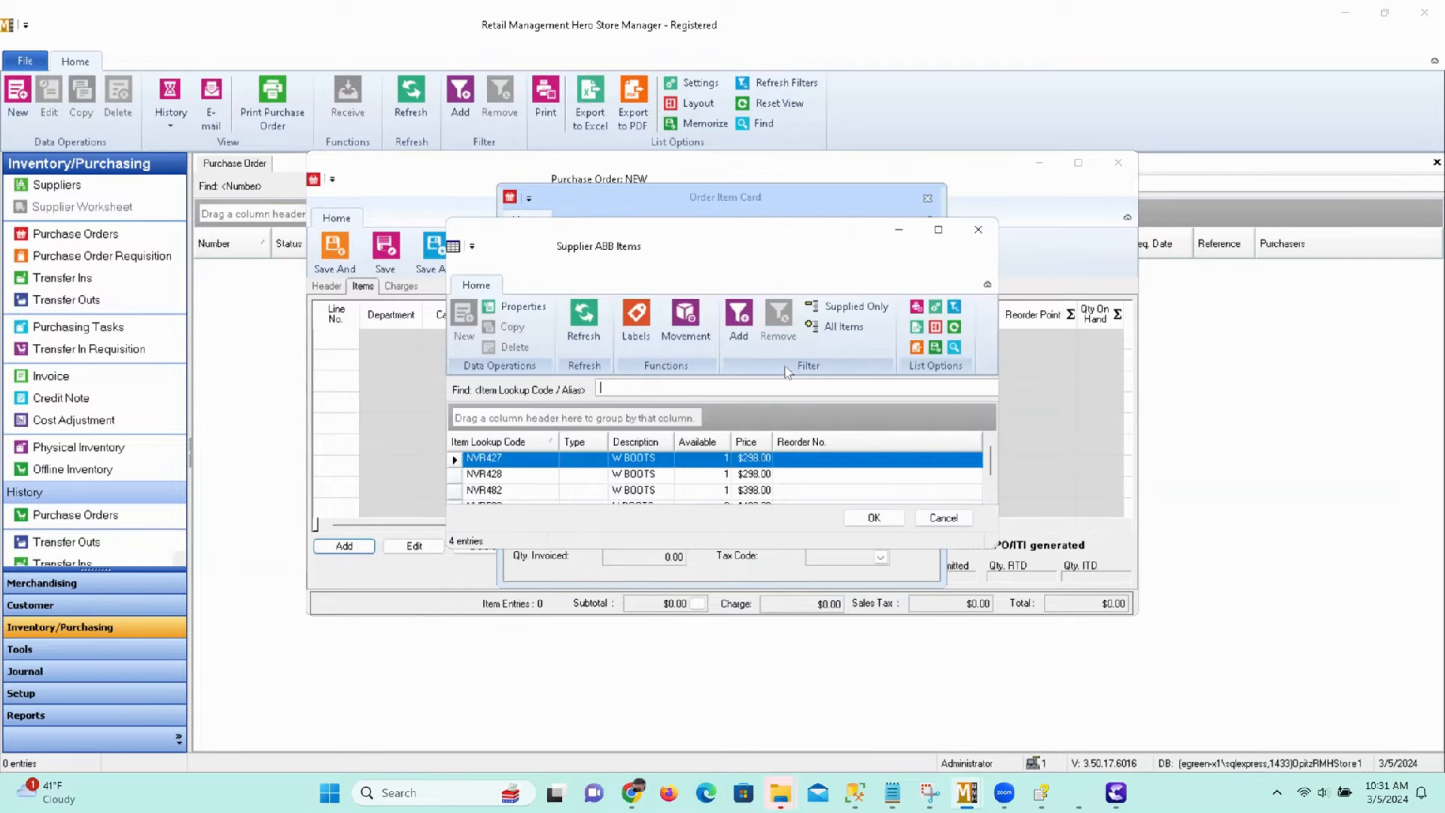
pyautogui.click(880, 525)
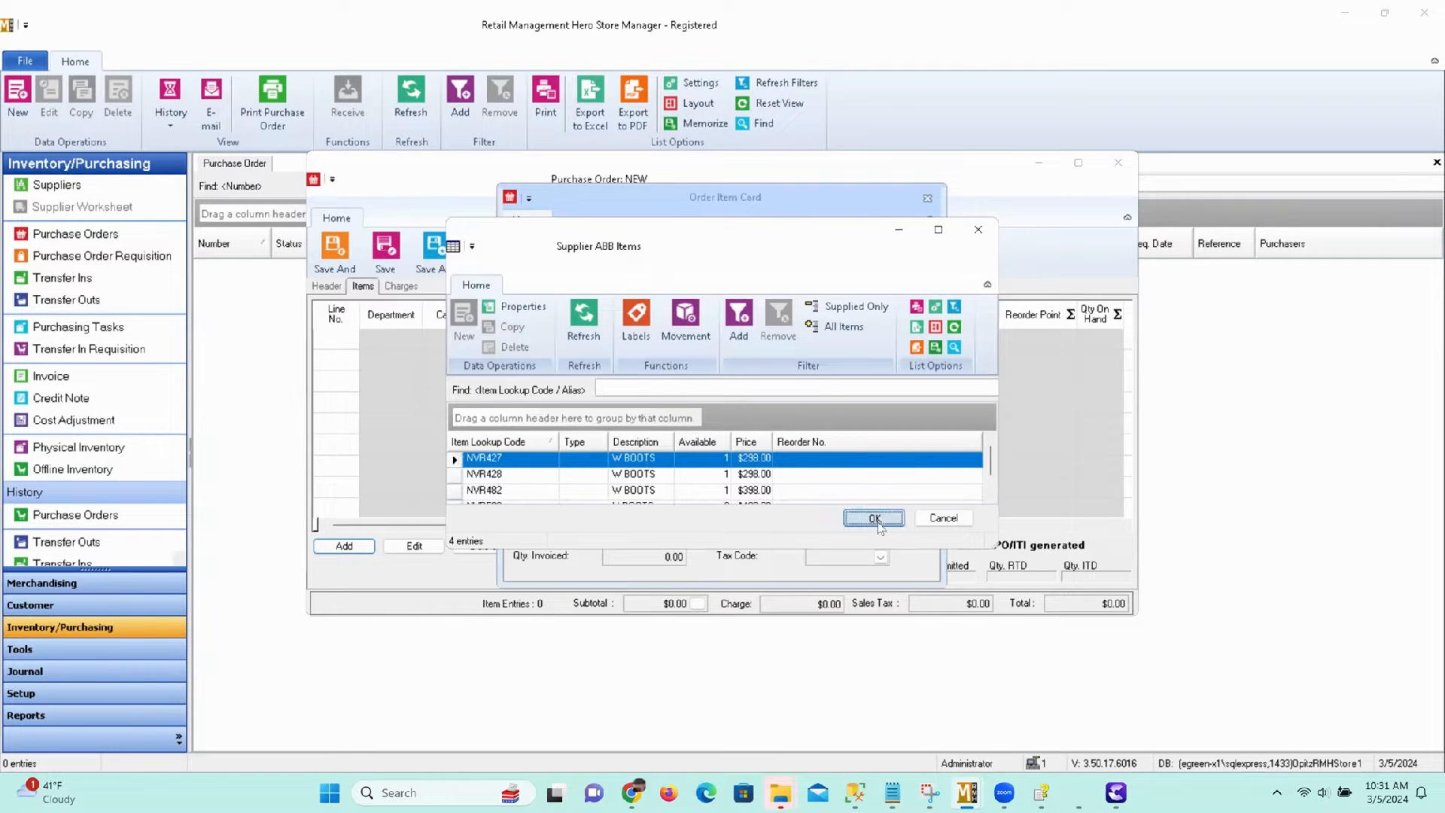
pyautogui.click(548, 275)
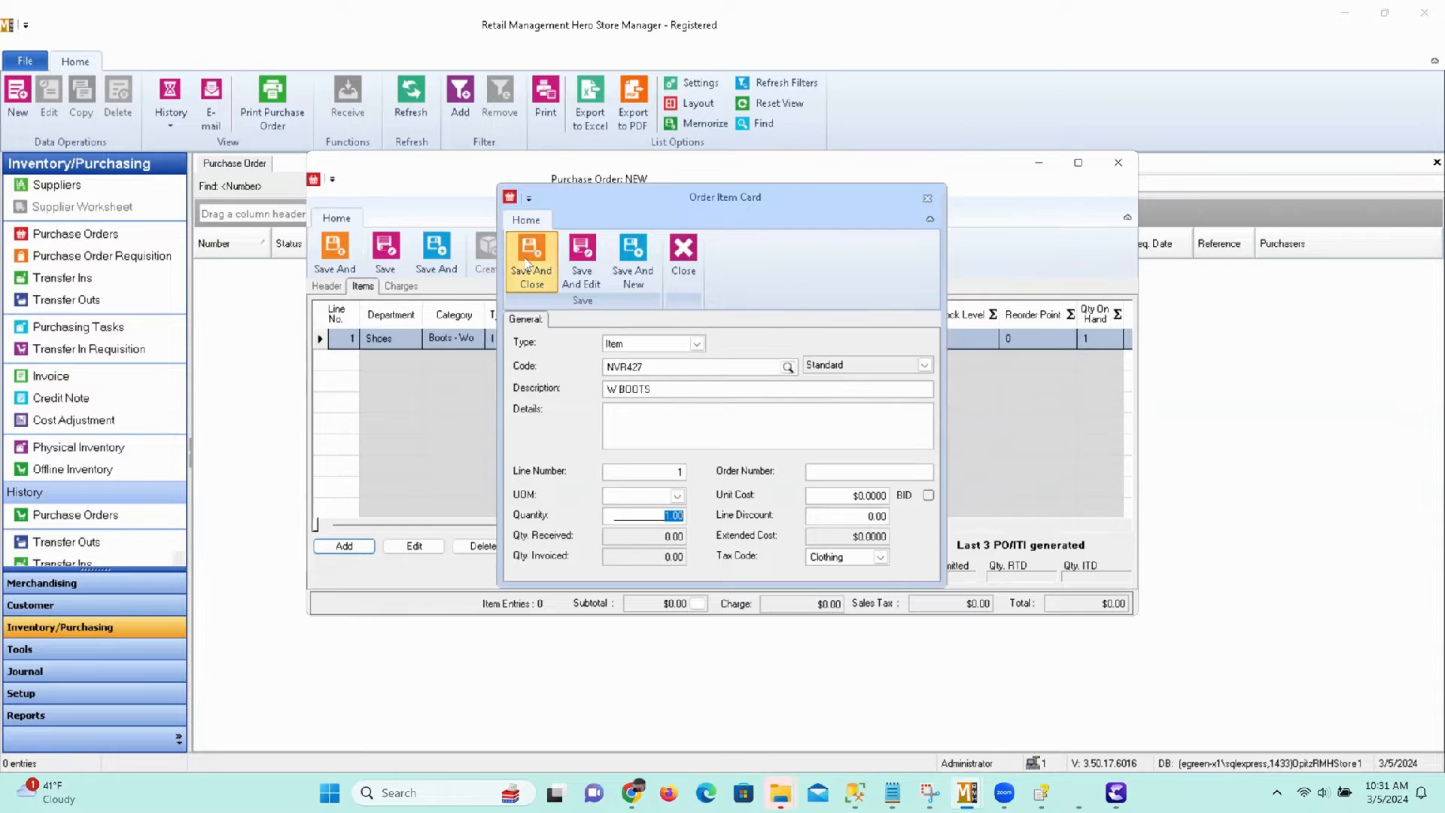
# Add the supplier's item NVR428 as line 2 of the purchase order.
pyautogui.click(345, 546)
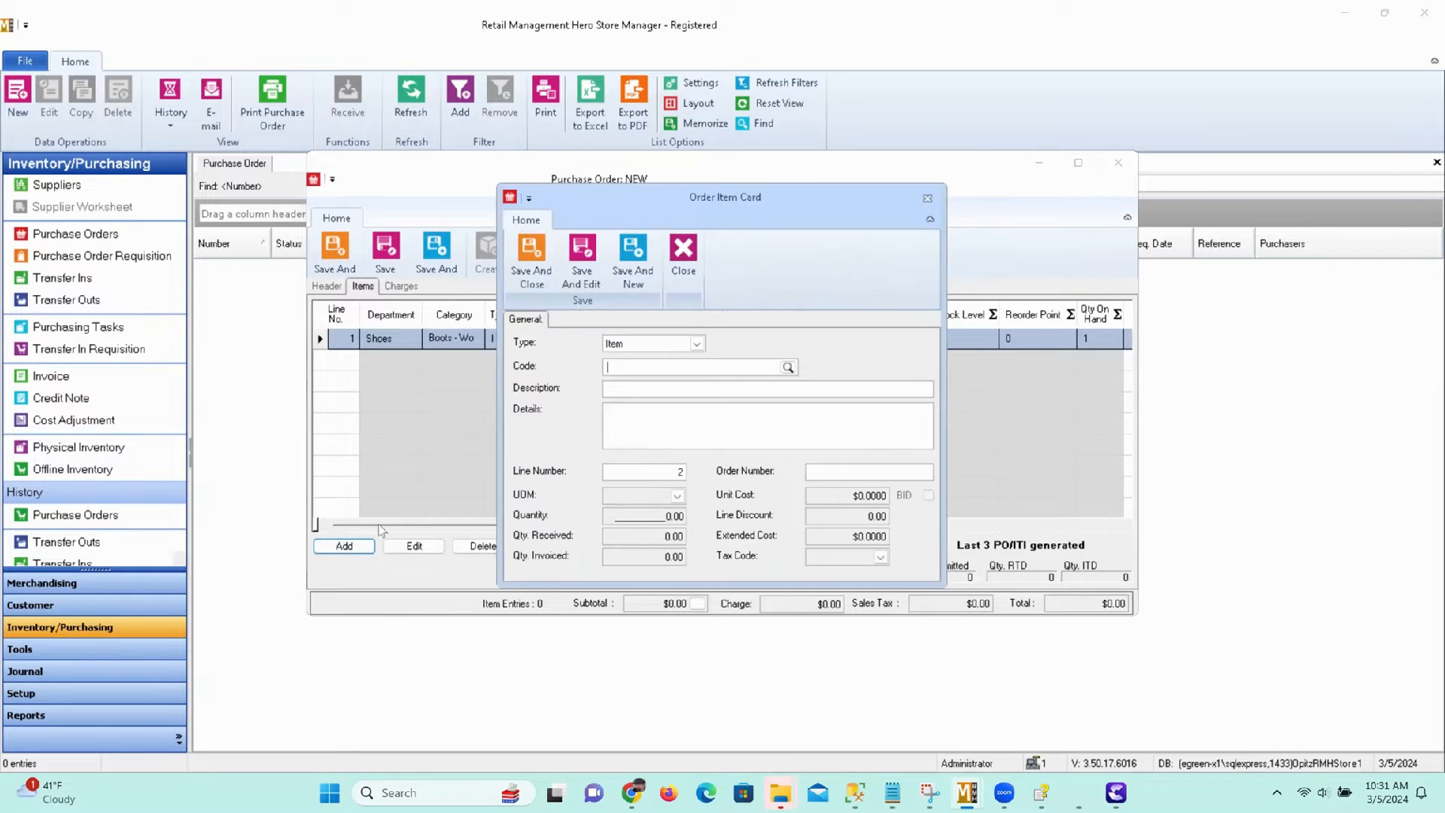
pyautogui.click(787, 367)
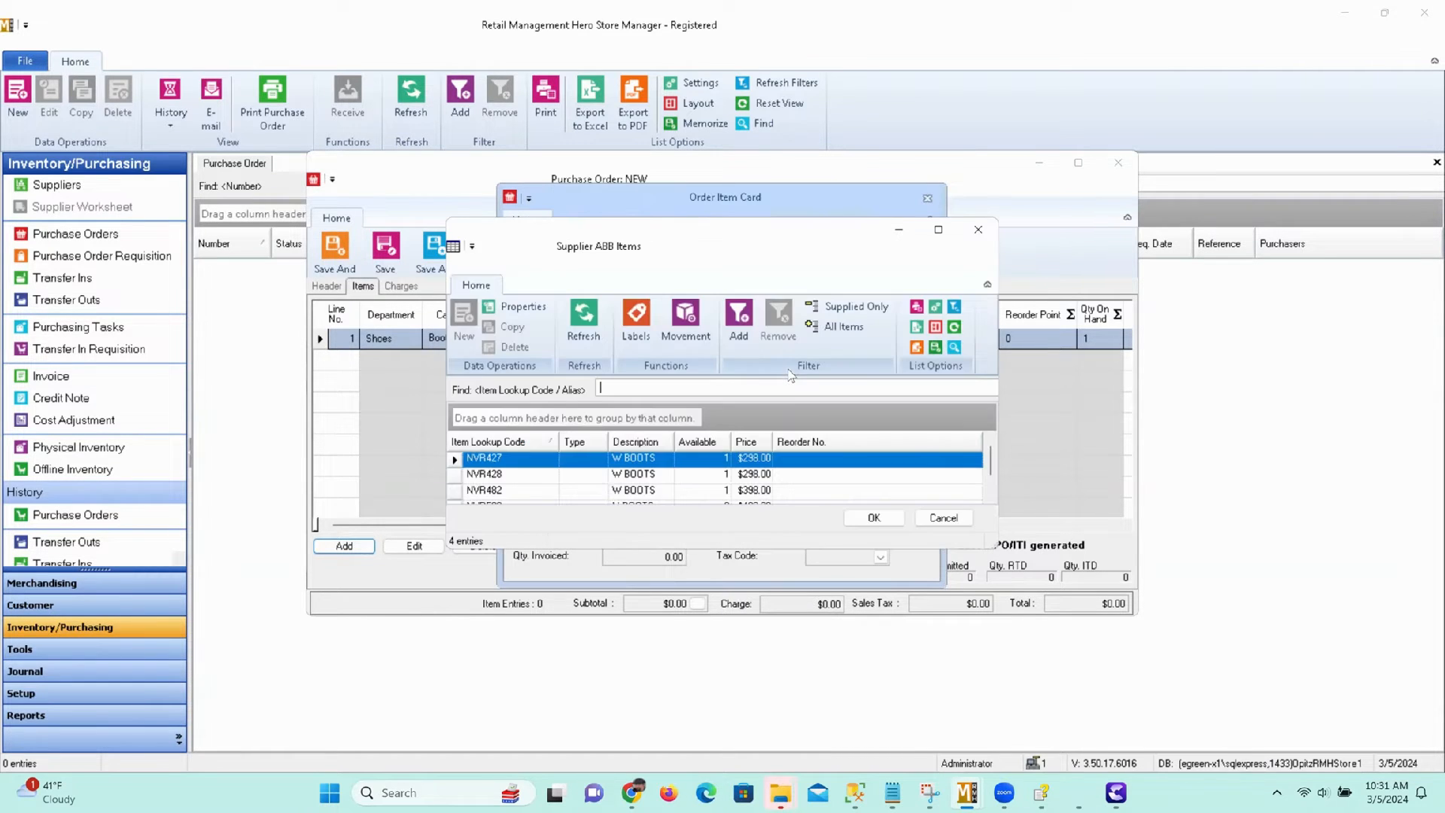
pyautogui.click(633, 477)
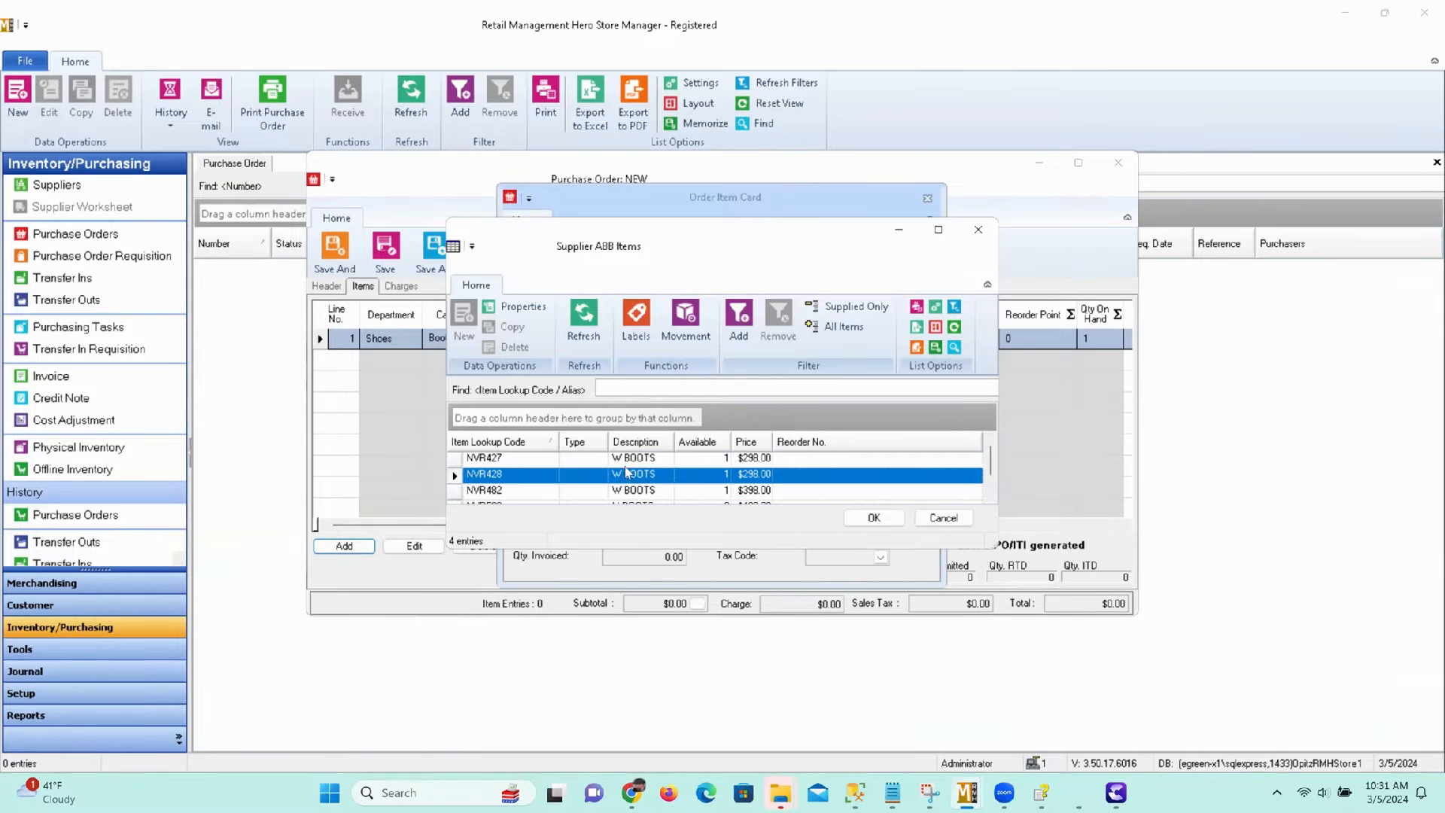
pyautogui.click(874, 519)
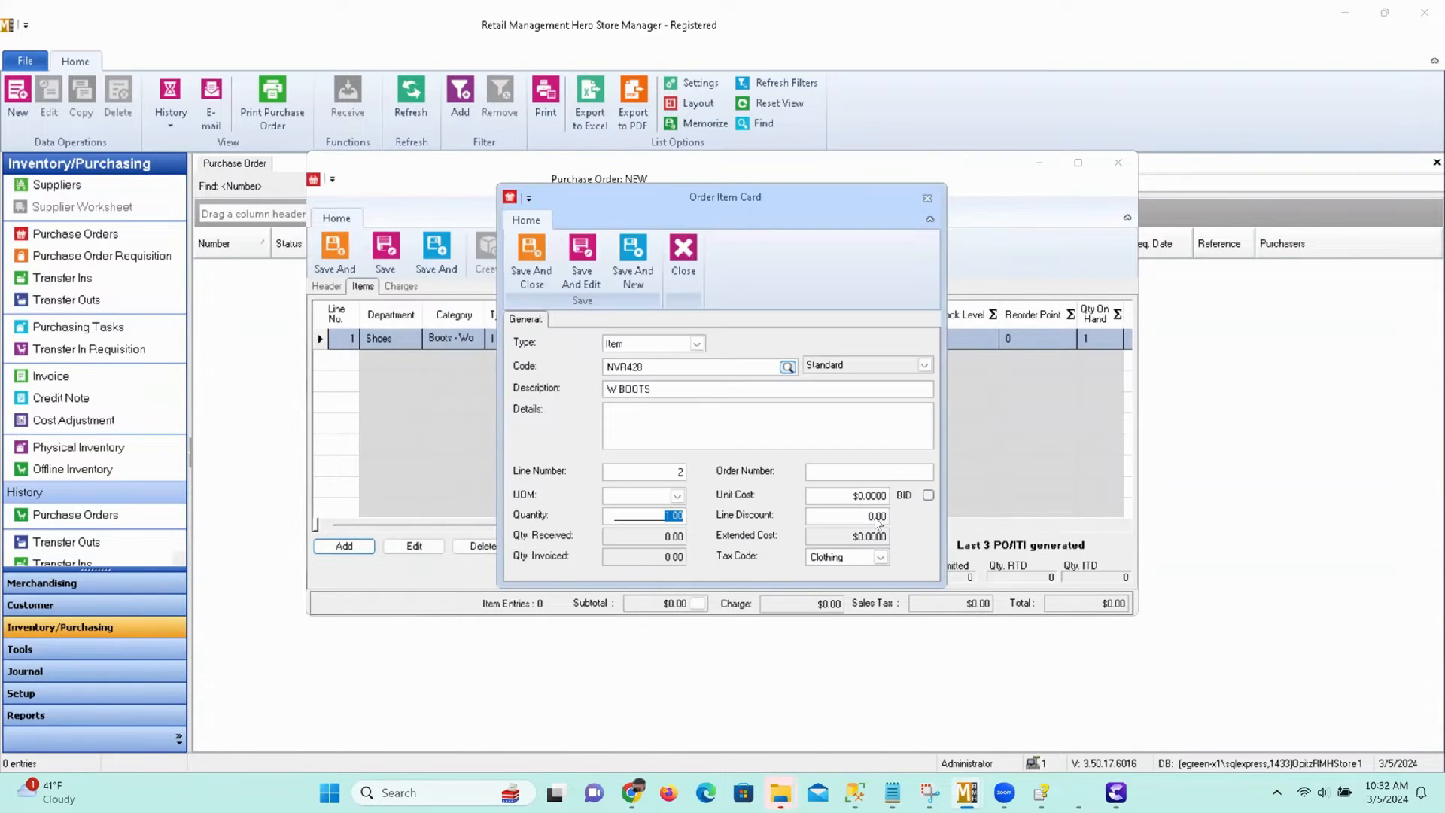
pyautogui.click(529, 265)
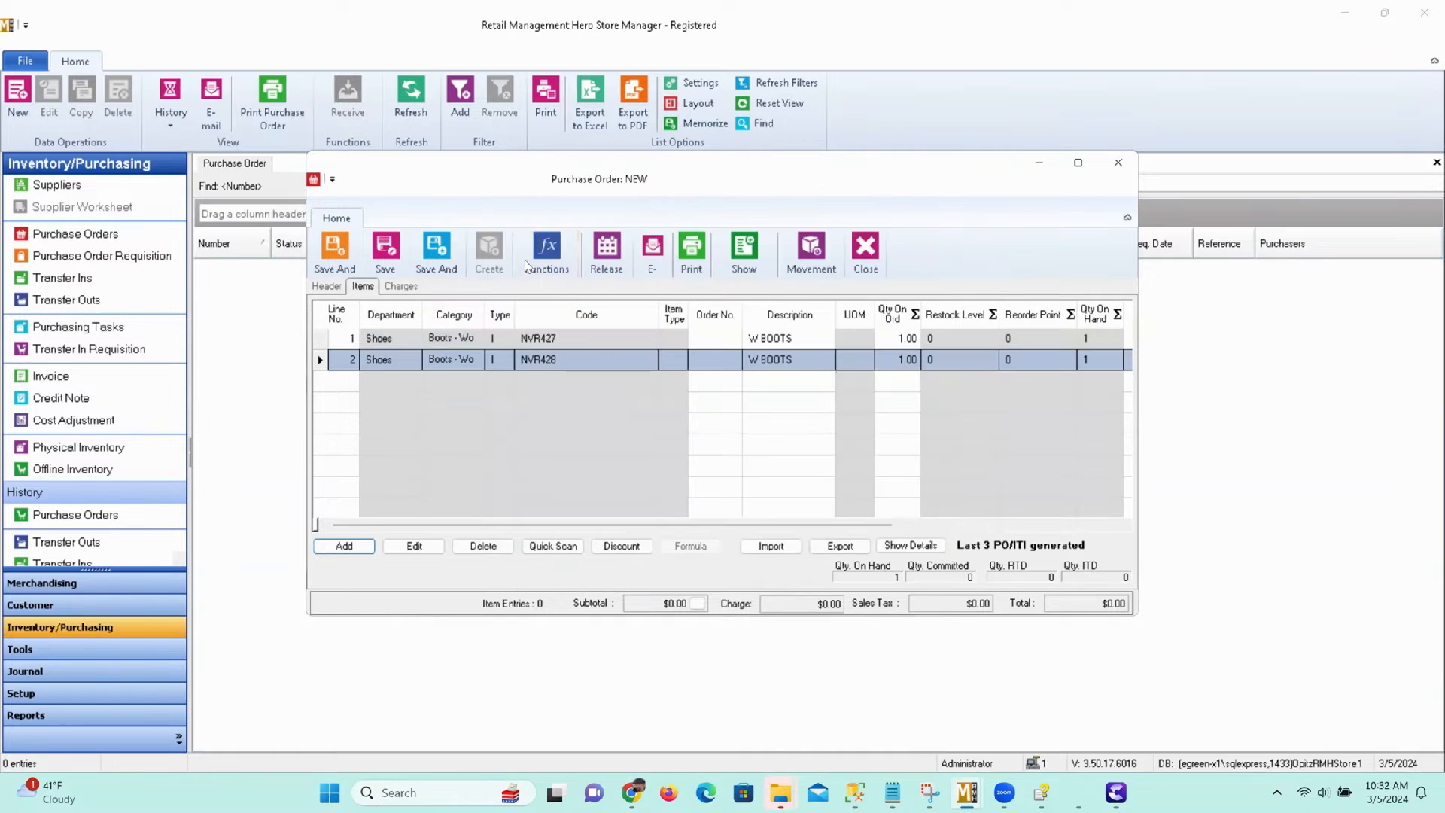
# Add the supplier's item NVR482 as line 3 and save it with a new blank item card following.
pyautogui.click(339, 547)
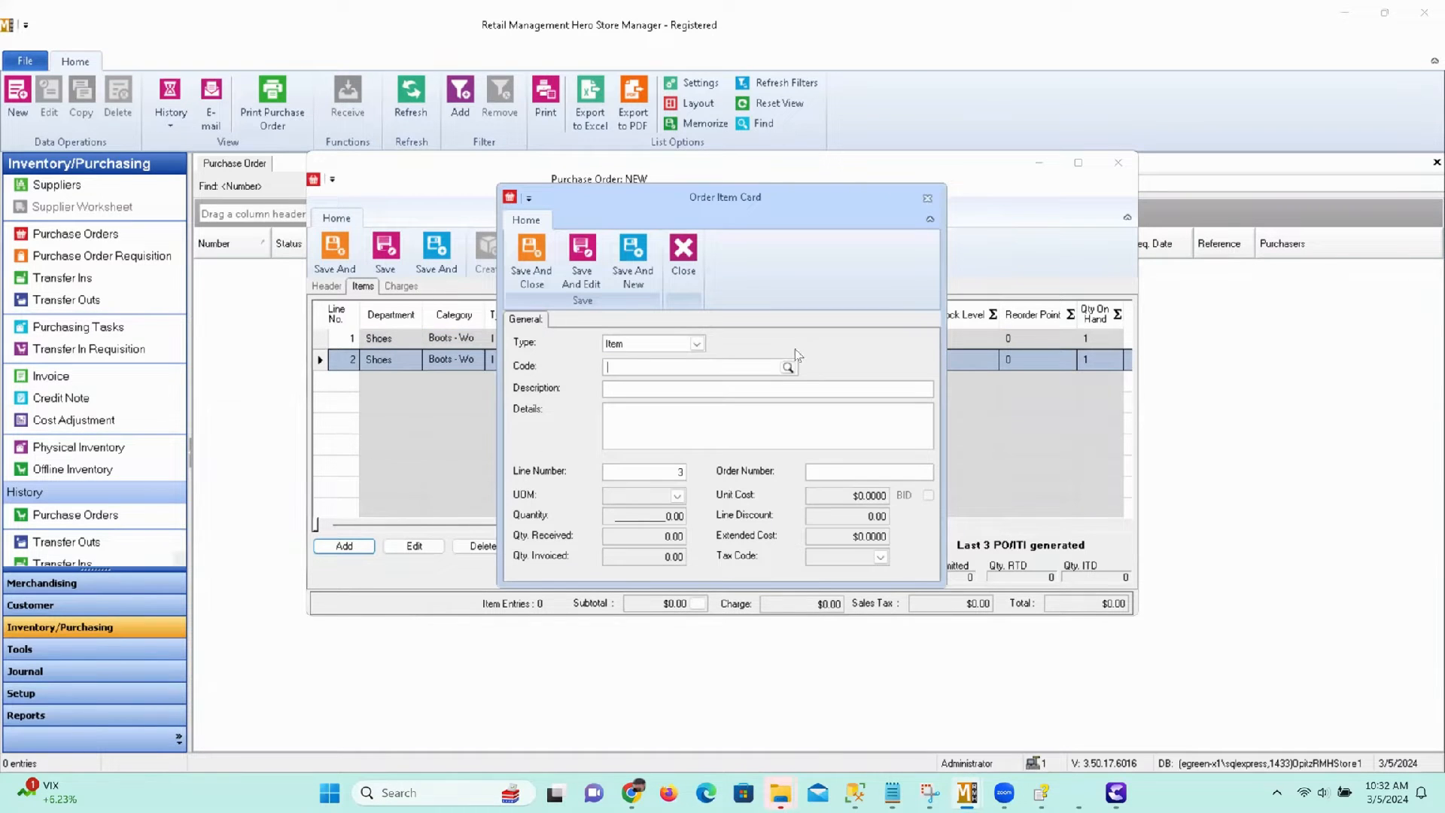
pyautogui.click(787, 368)
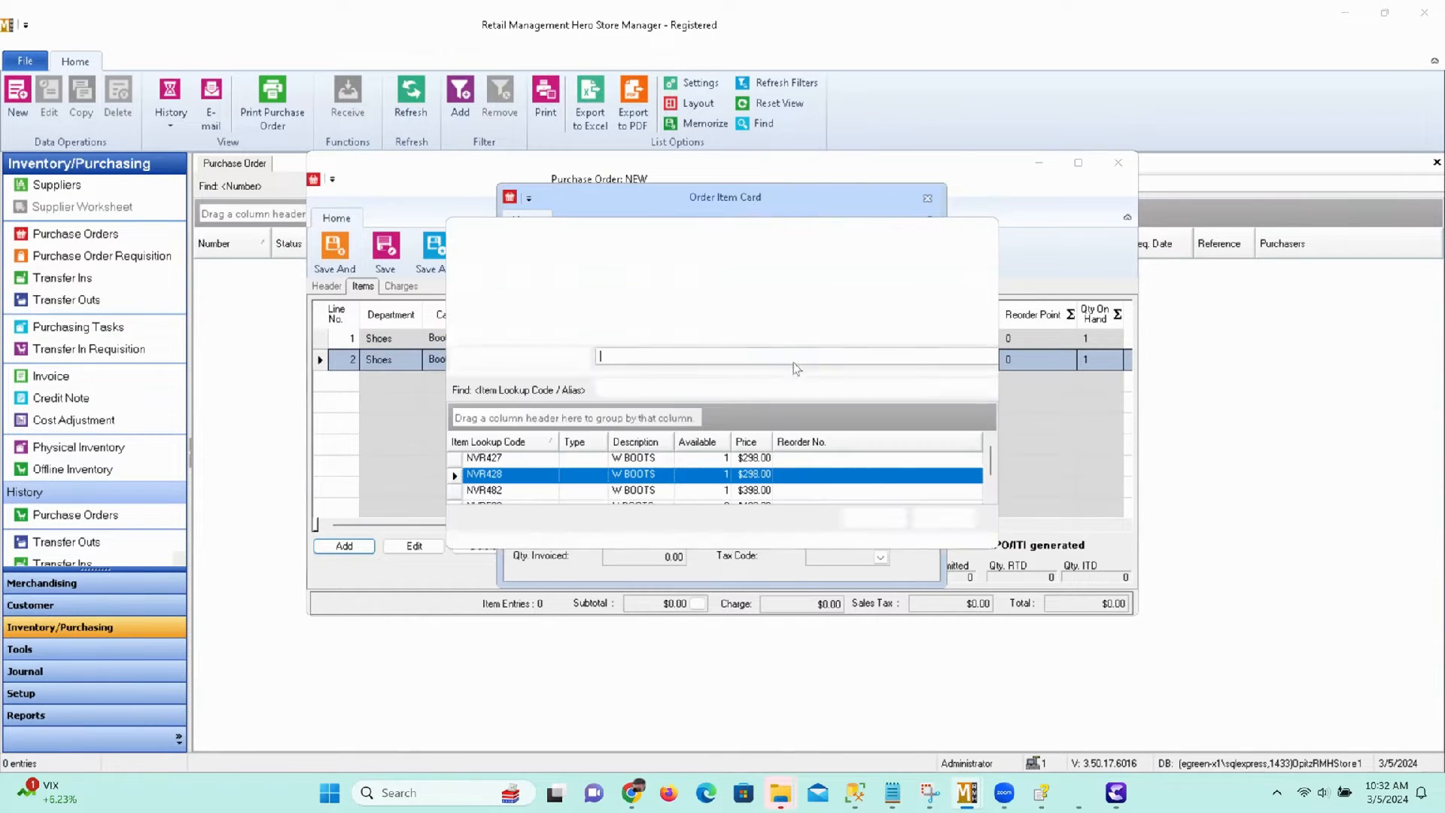
pyautogui.click(649, 491)
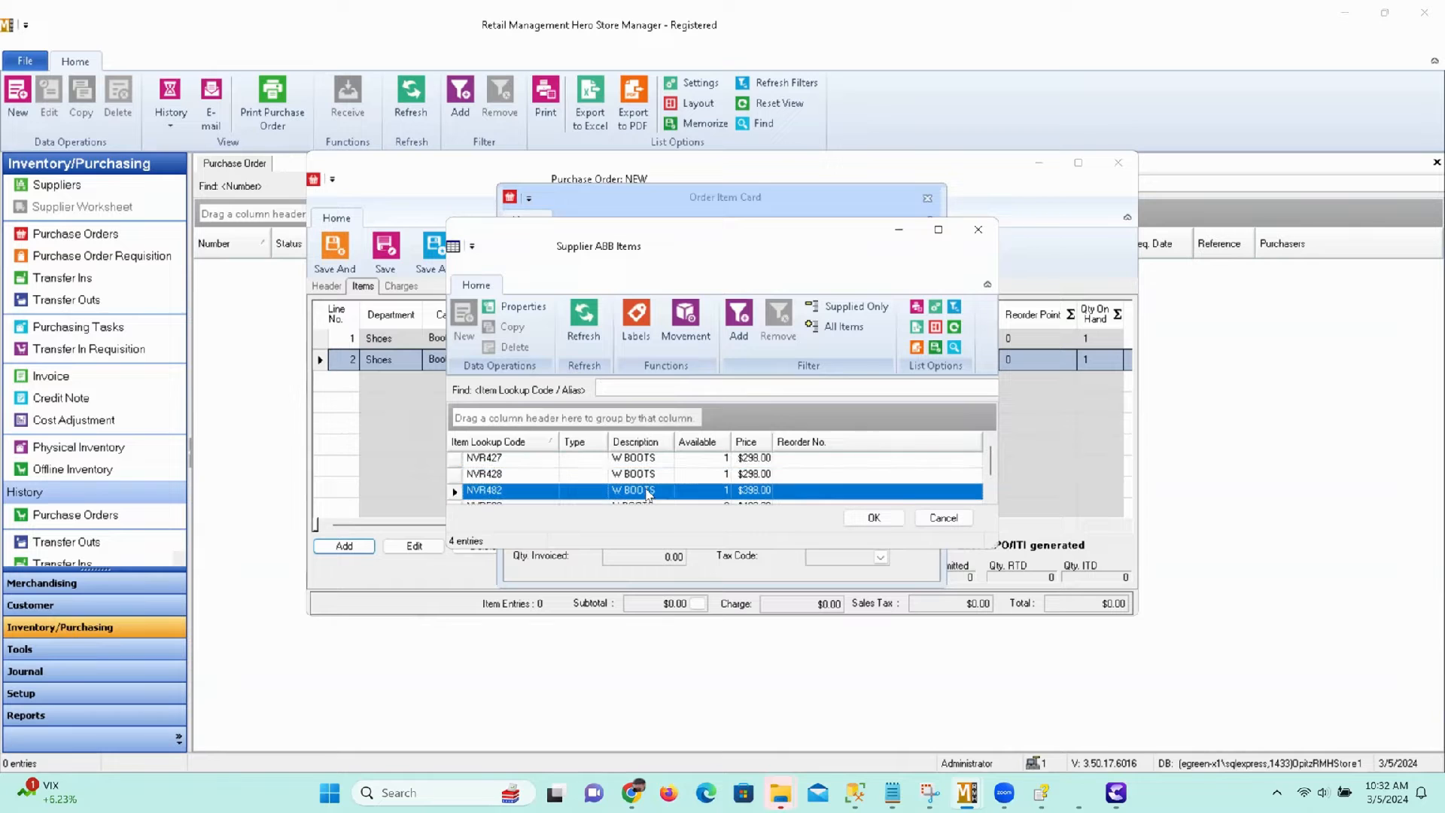
pyautogui.click(873, 518)
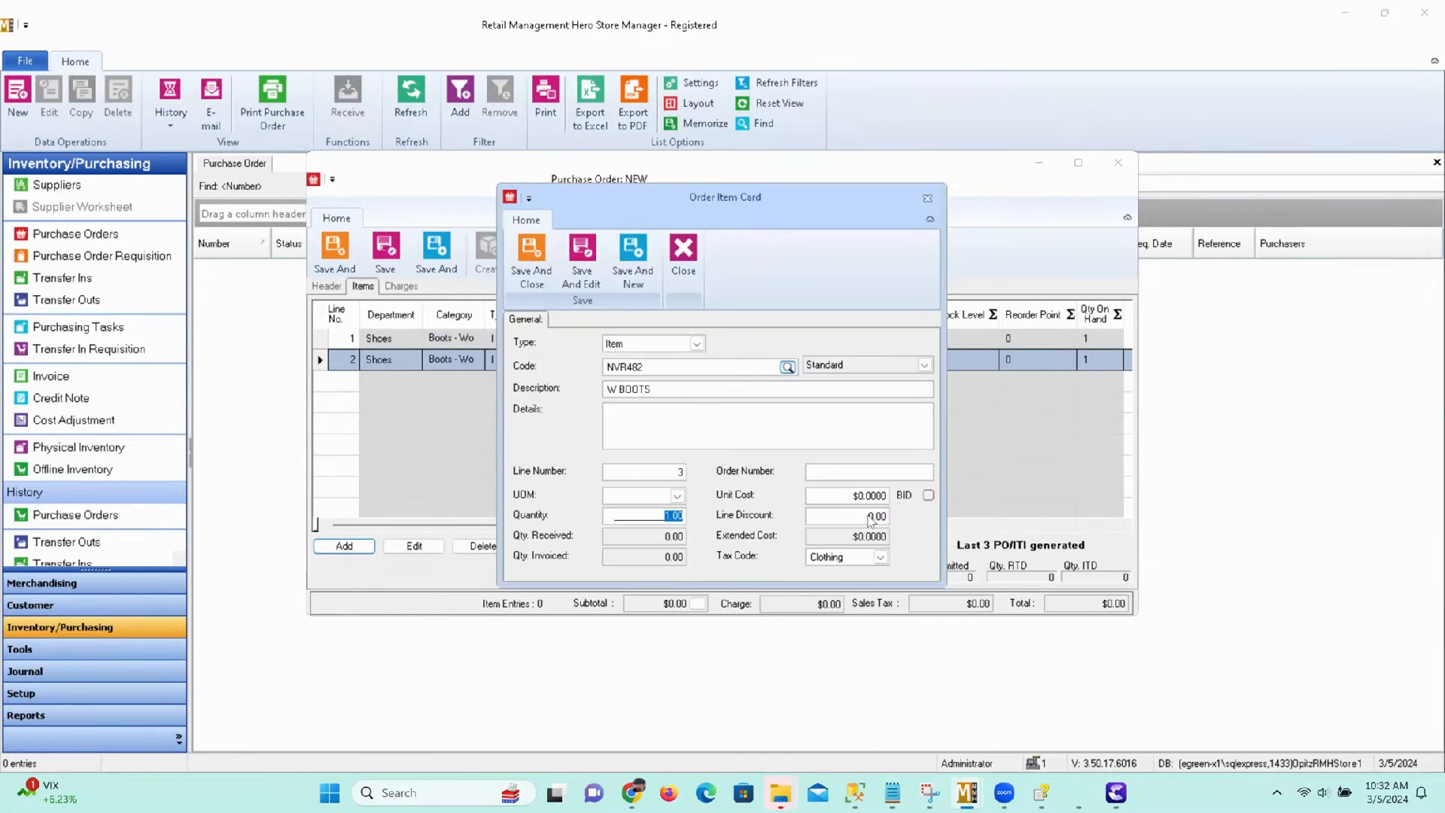
pyautogui.click(630, 259)
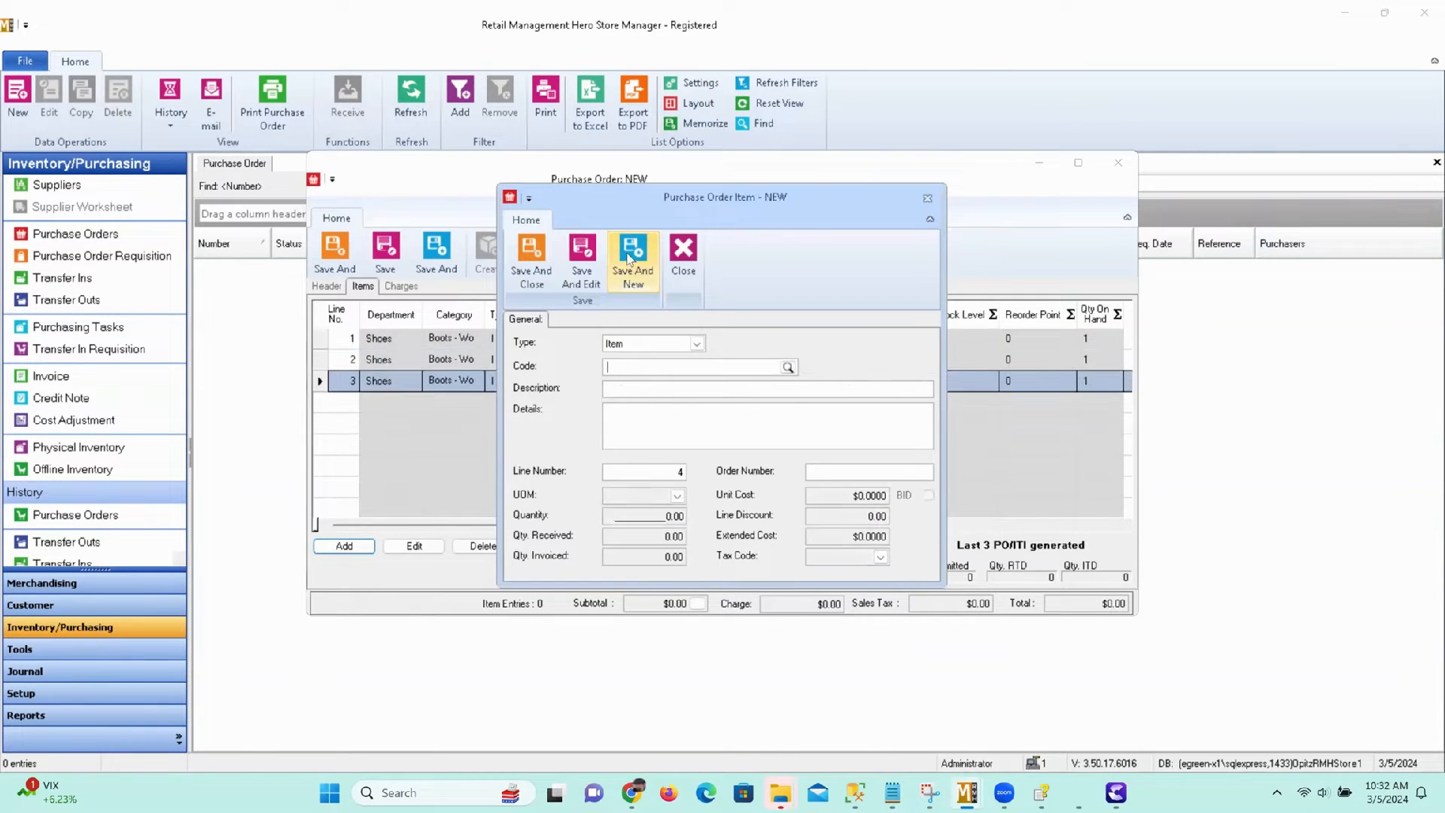
# Fill the blank item card with the supplier's item NVR523 and save it as line 4.
pyautogui.click(788, 368)
pyautogui.click(689, 477)
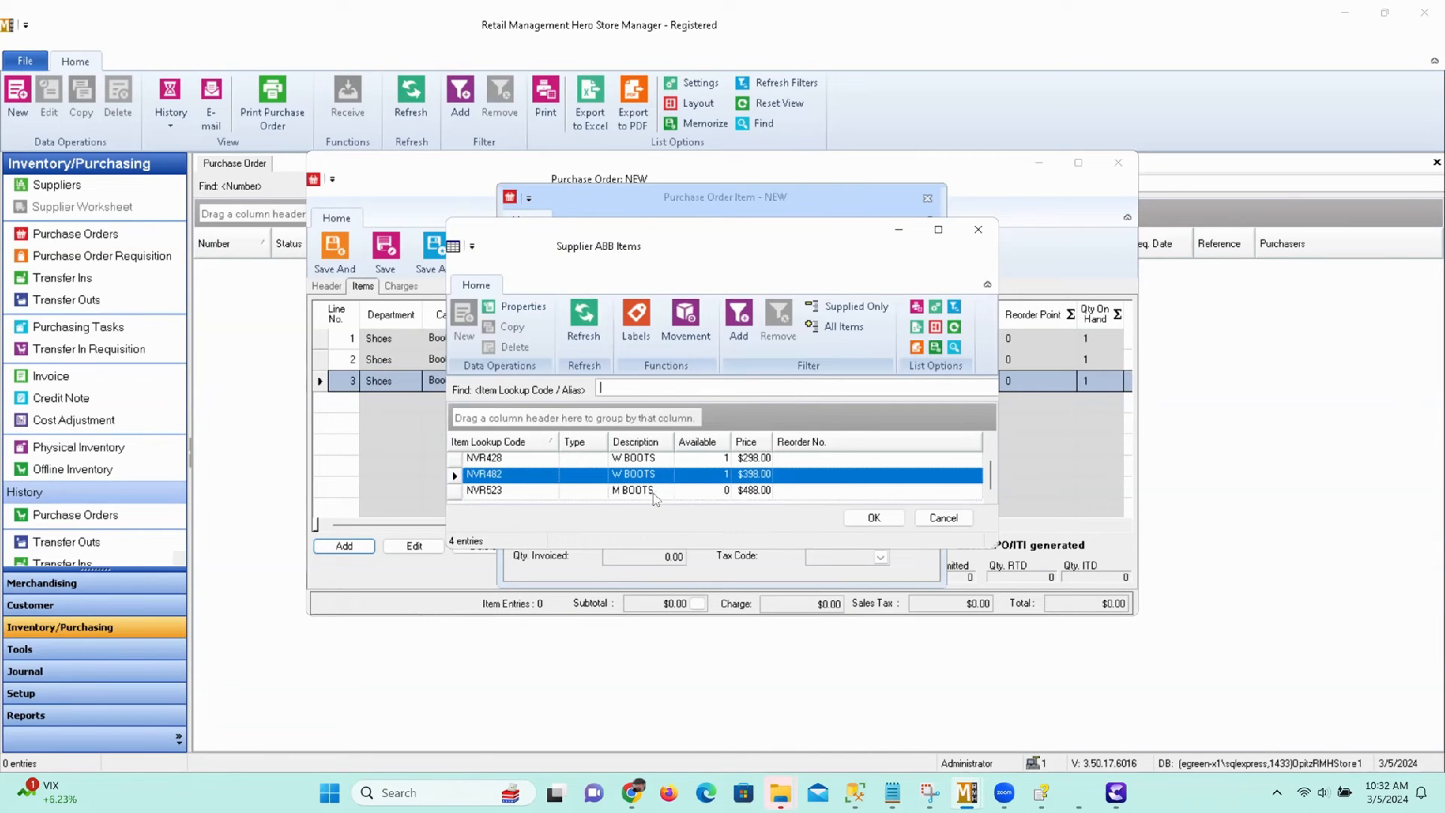
pyautogui.click(655, 490)
pyautogui.click(876, 520)
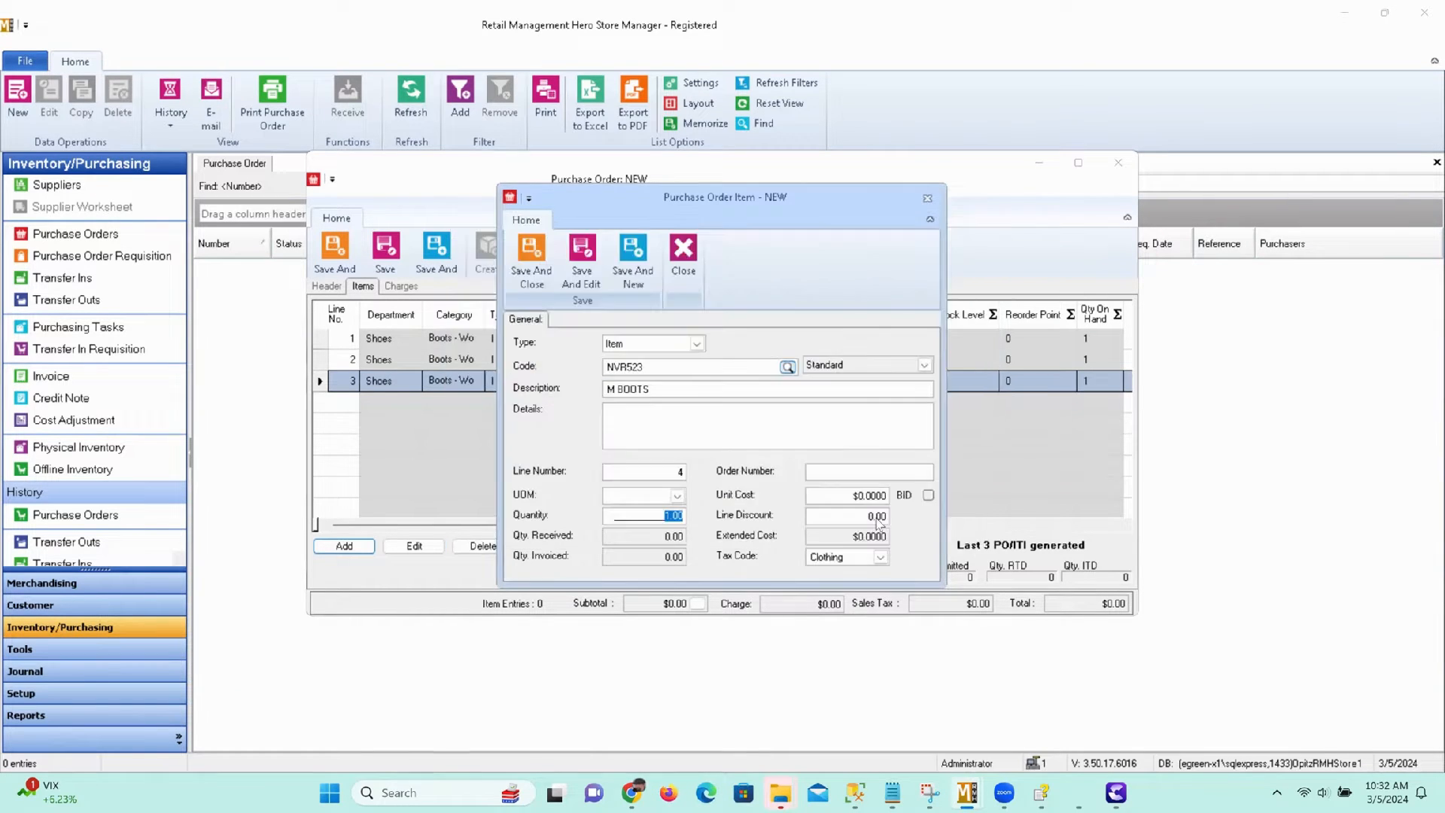
pyautogui.click(528, 256)
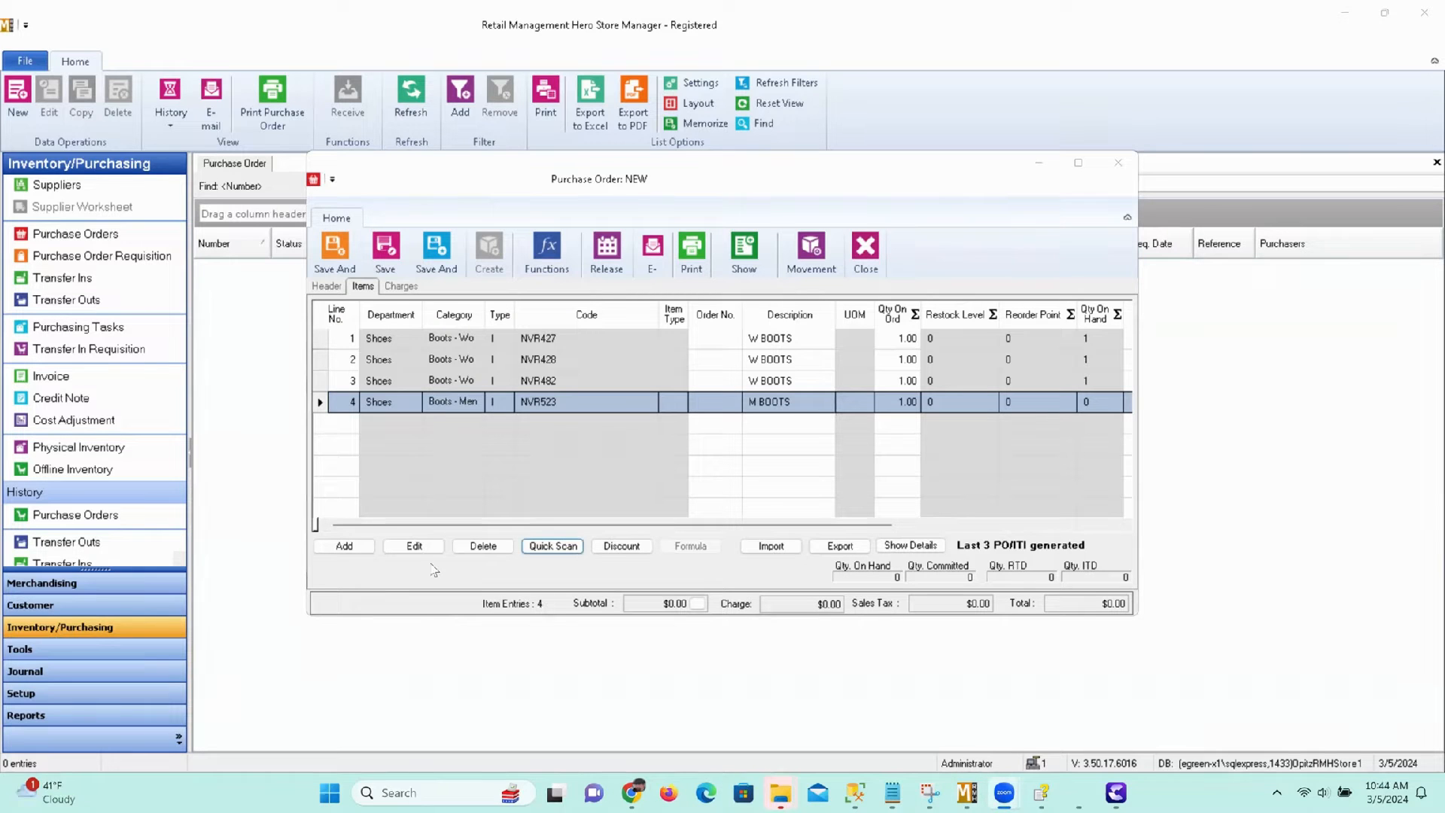
# Use Quick Scan to enter item NVR523 two more times with quantity 1.00 each.
pyautogui.click(552, 545)
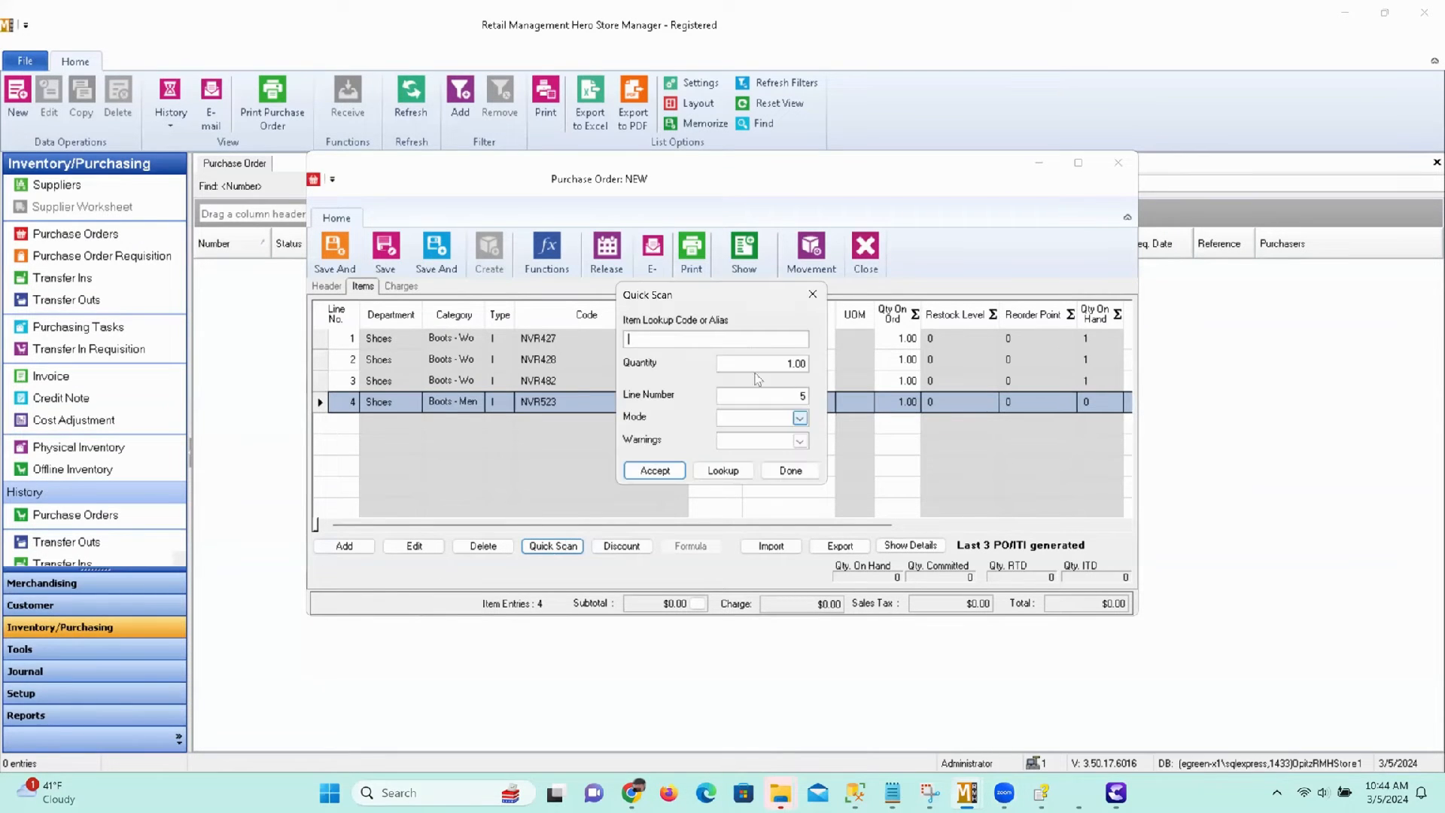
pyautogui.write('NVR523')
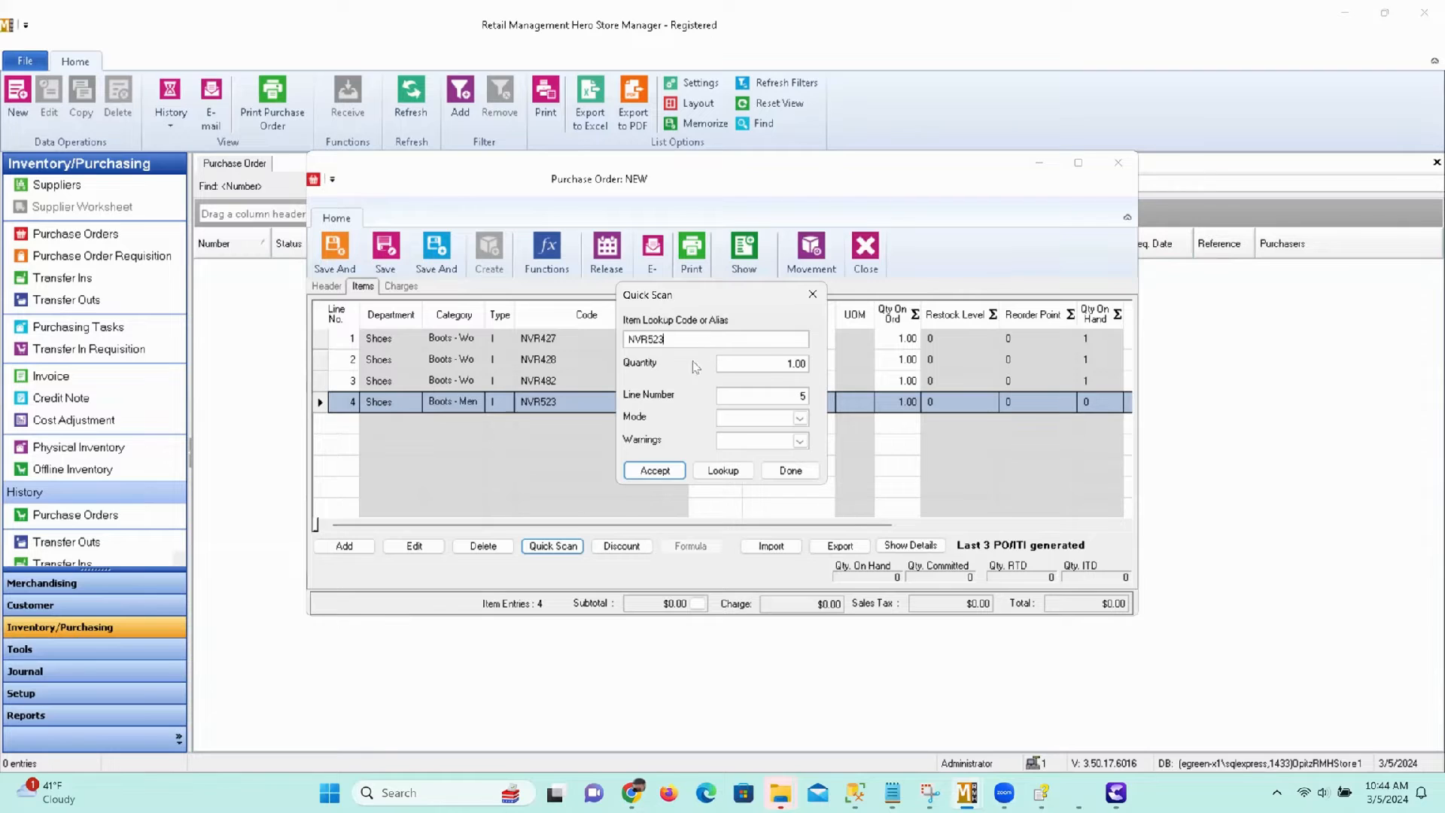
pyautogui.click(653, 470)
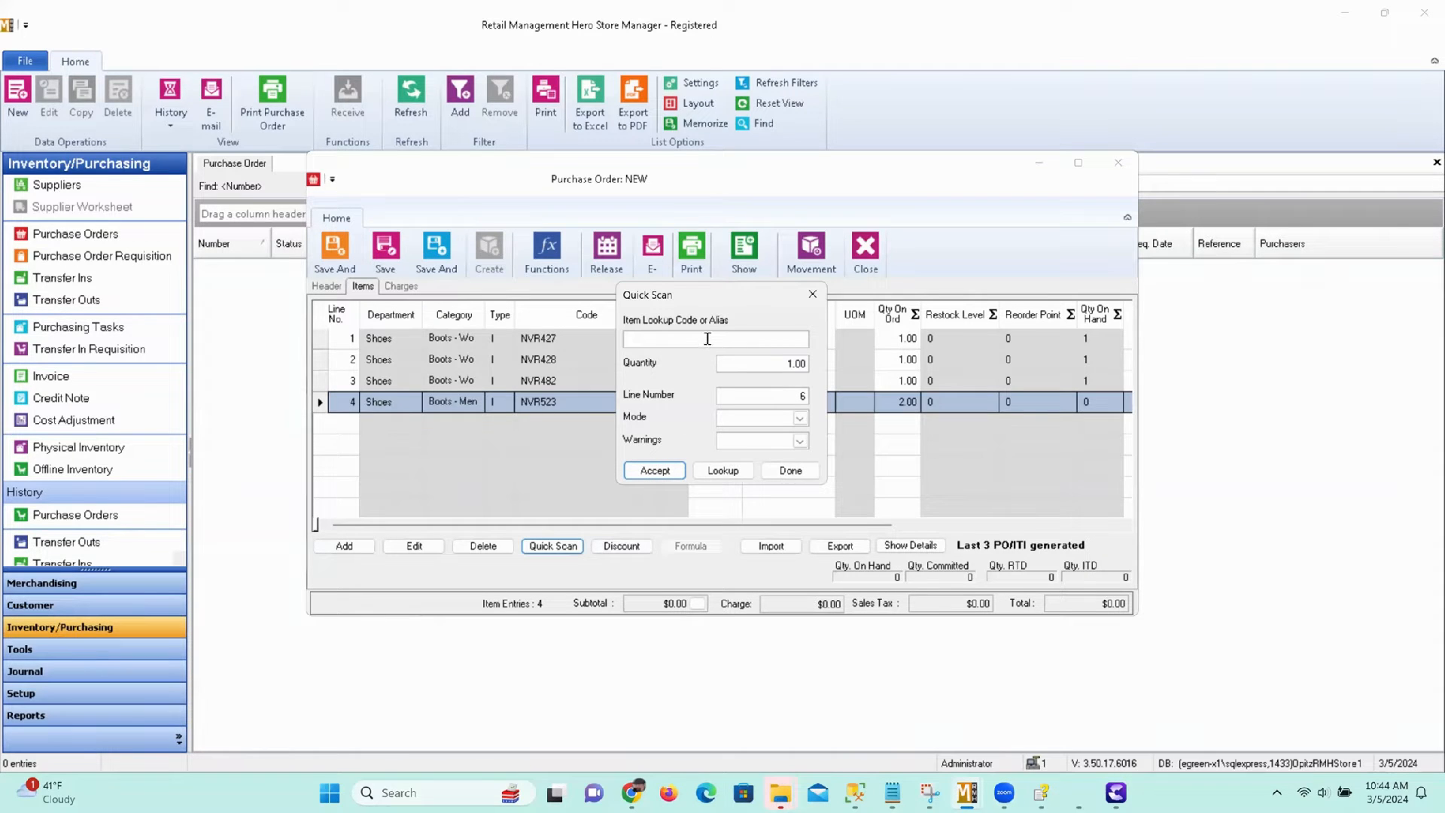
pyautogui.write('NVR523')
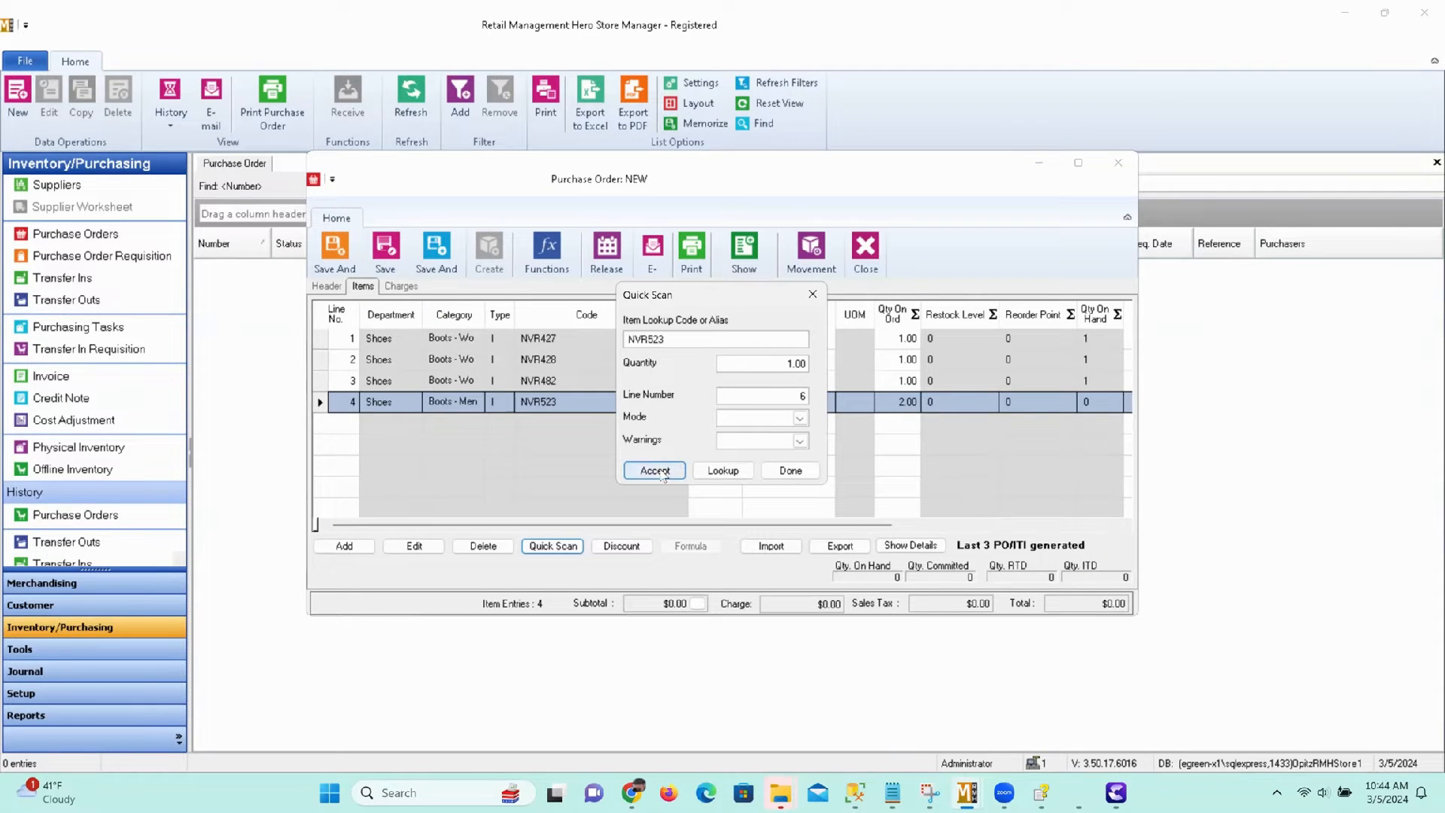
pyautogui.click(656, 470)
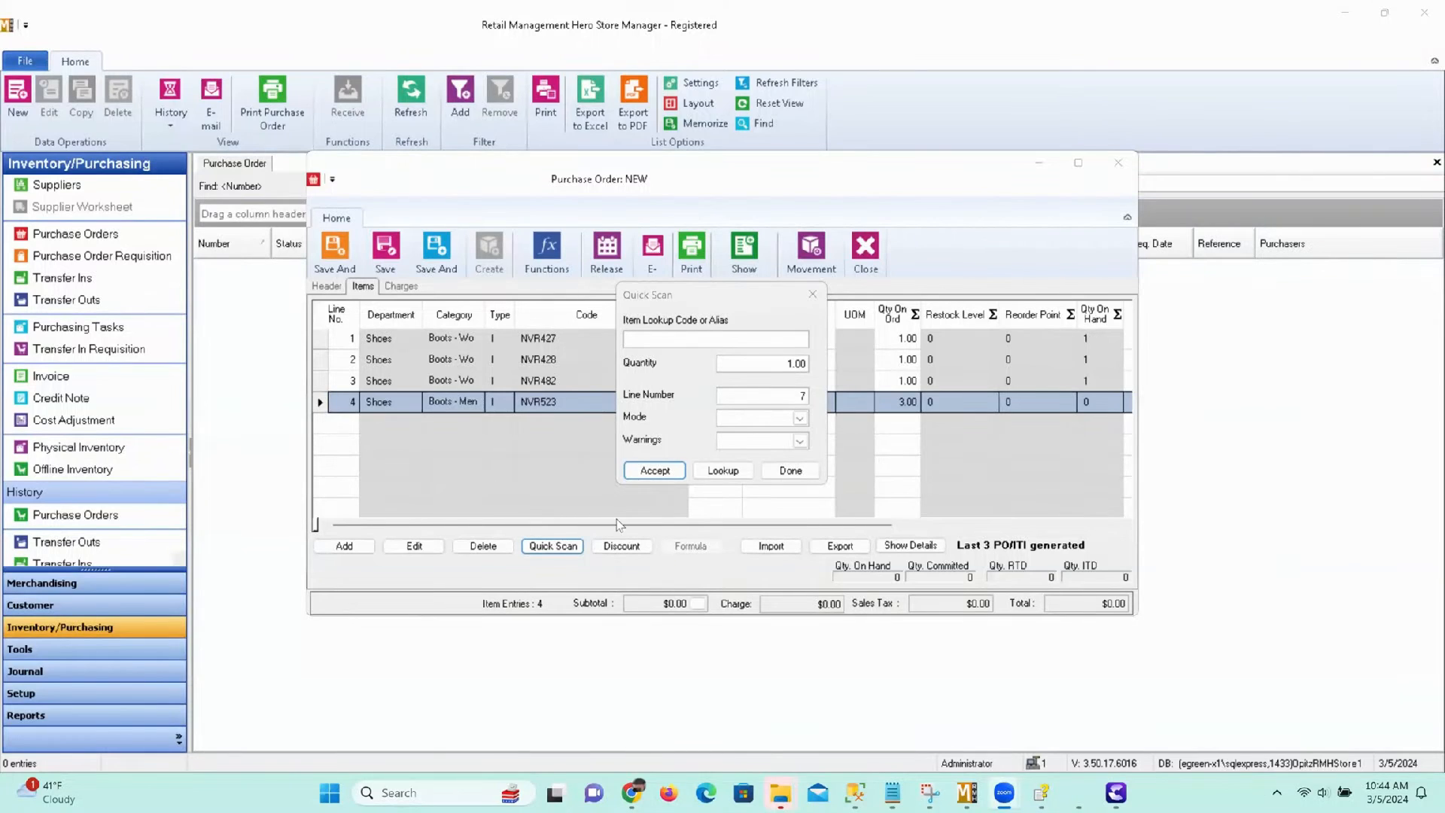
pyautogui.click(790, 471)
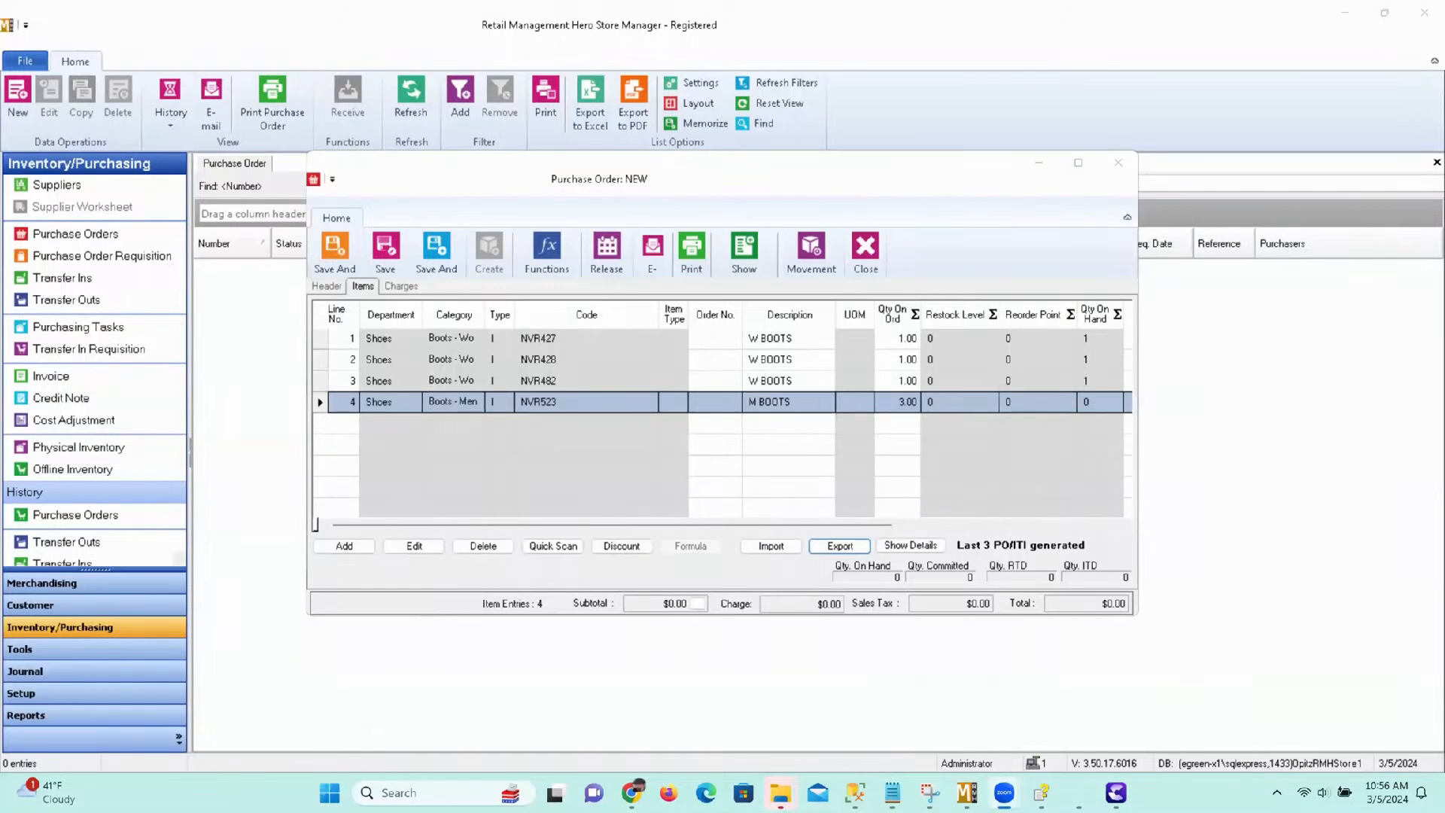
pyautogui.click(760, 547)
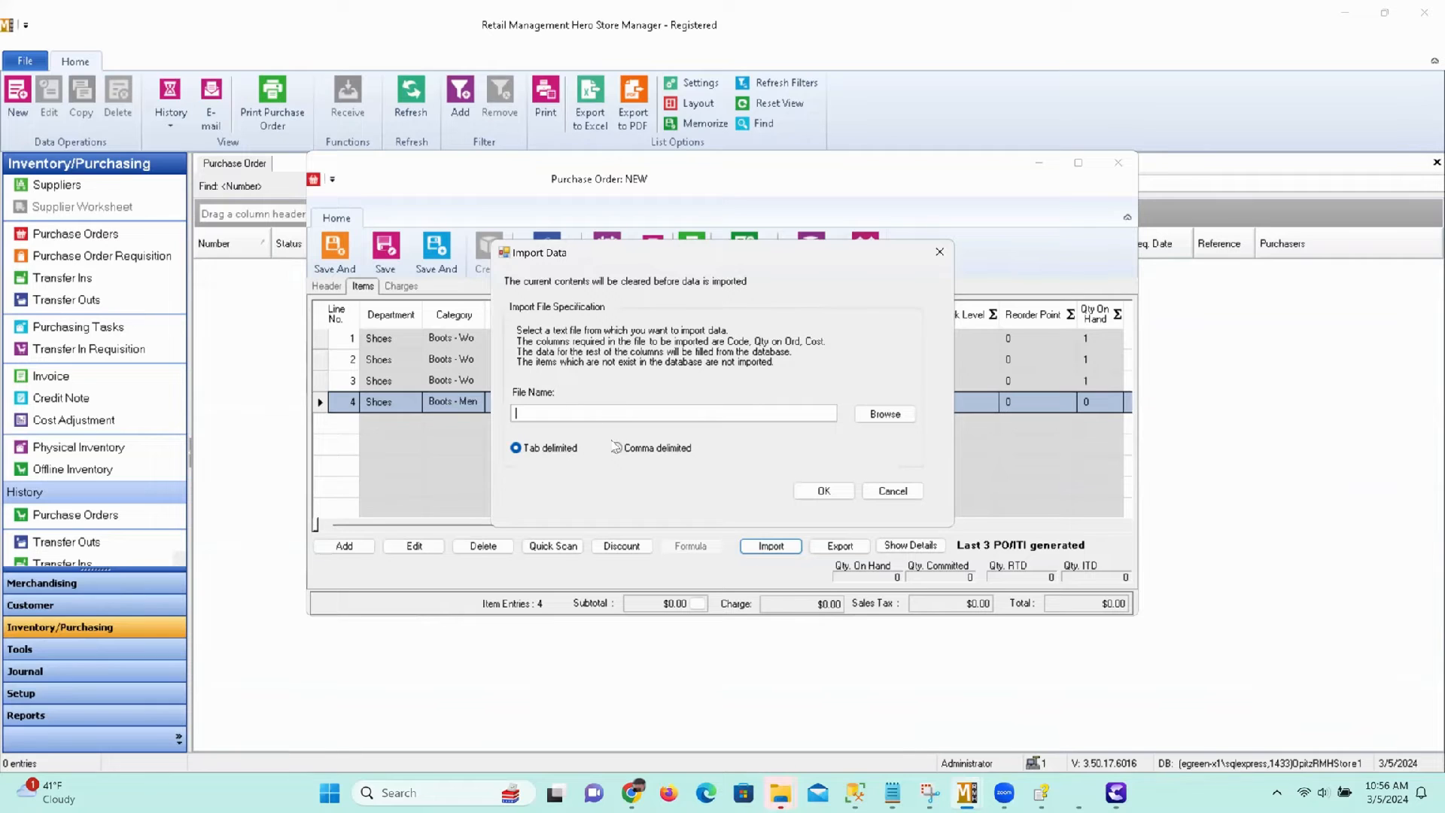
pyautogui.click(625, 450)
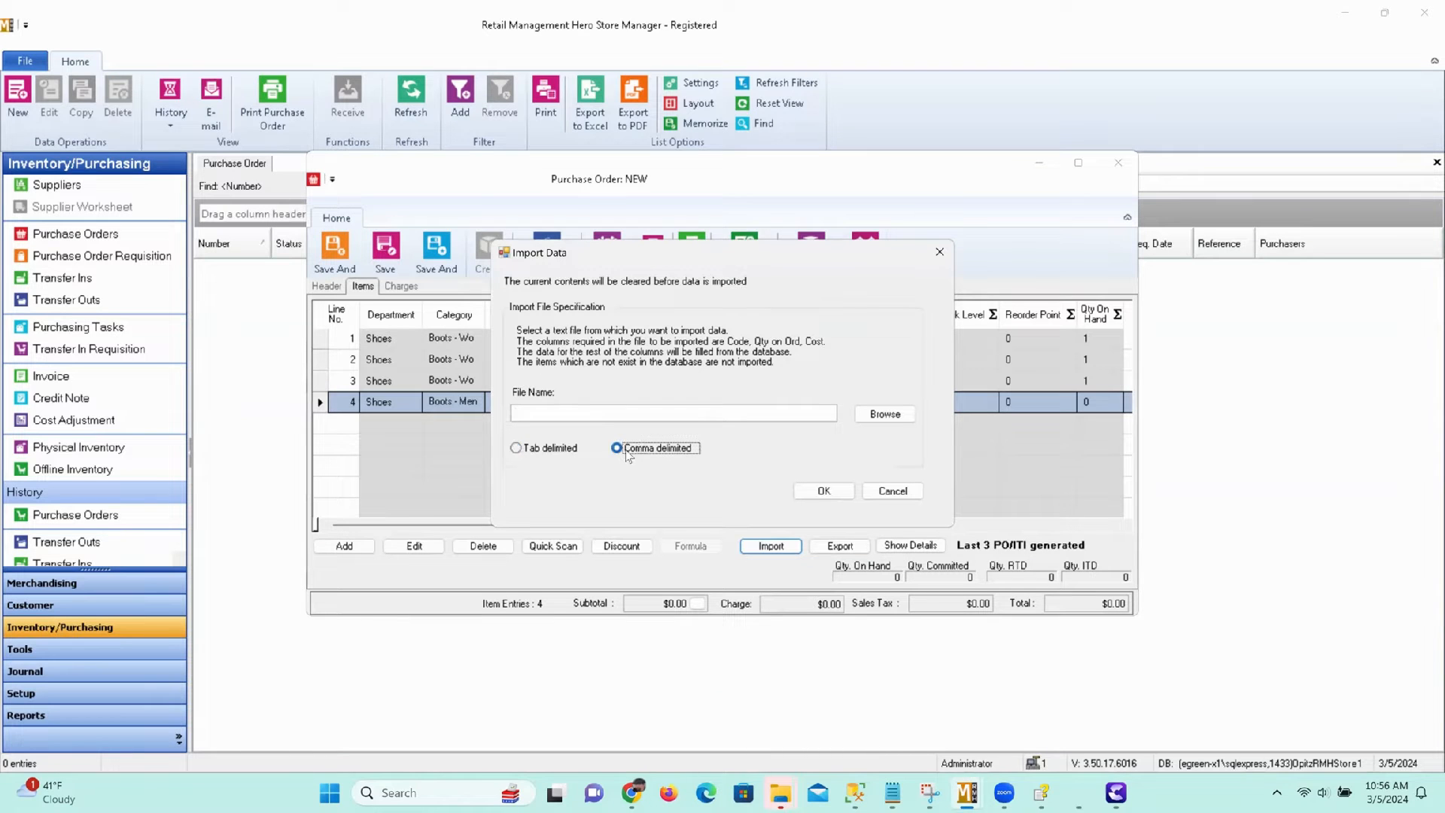
pyautogui.click(824, 493)
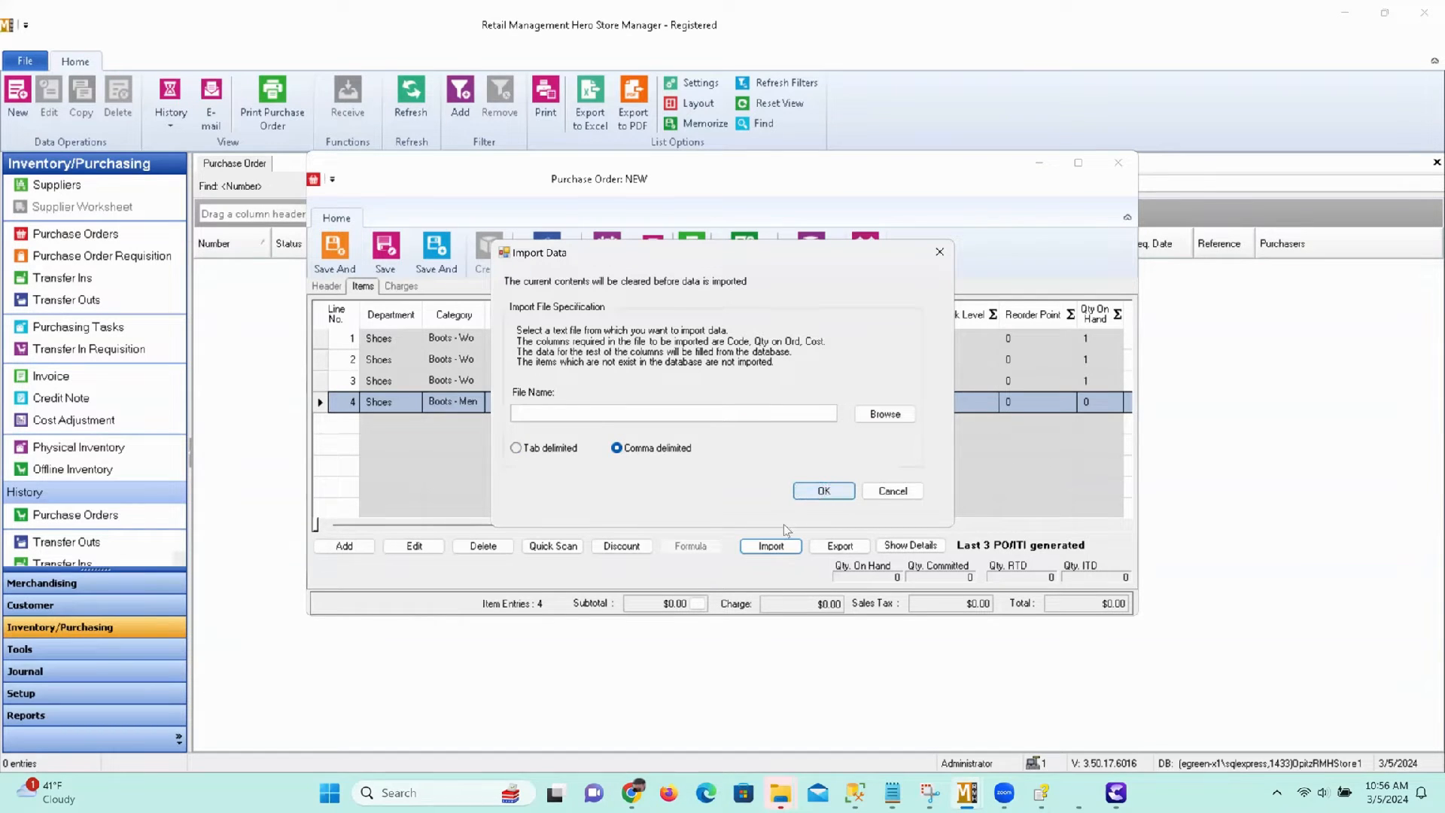
pyautogui.click(887, 493)
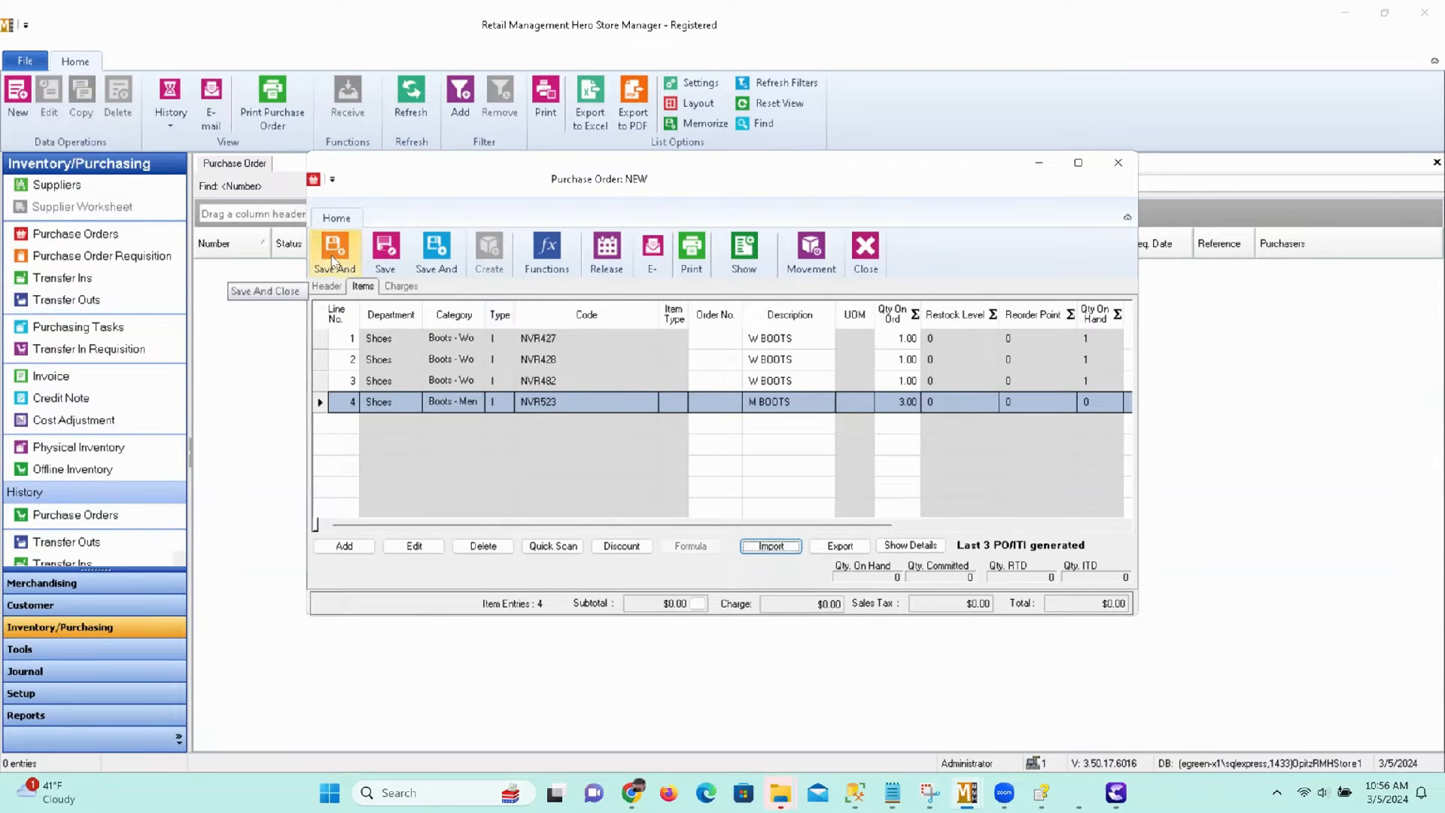
# Save and close the purchase order, letting the program generate its order number automatically.
pyautogui.click(333, 263)
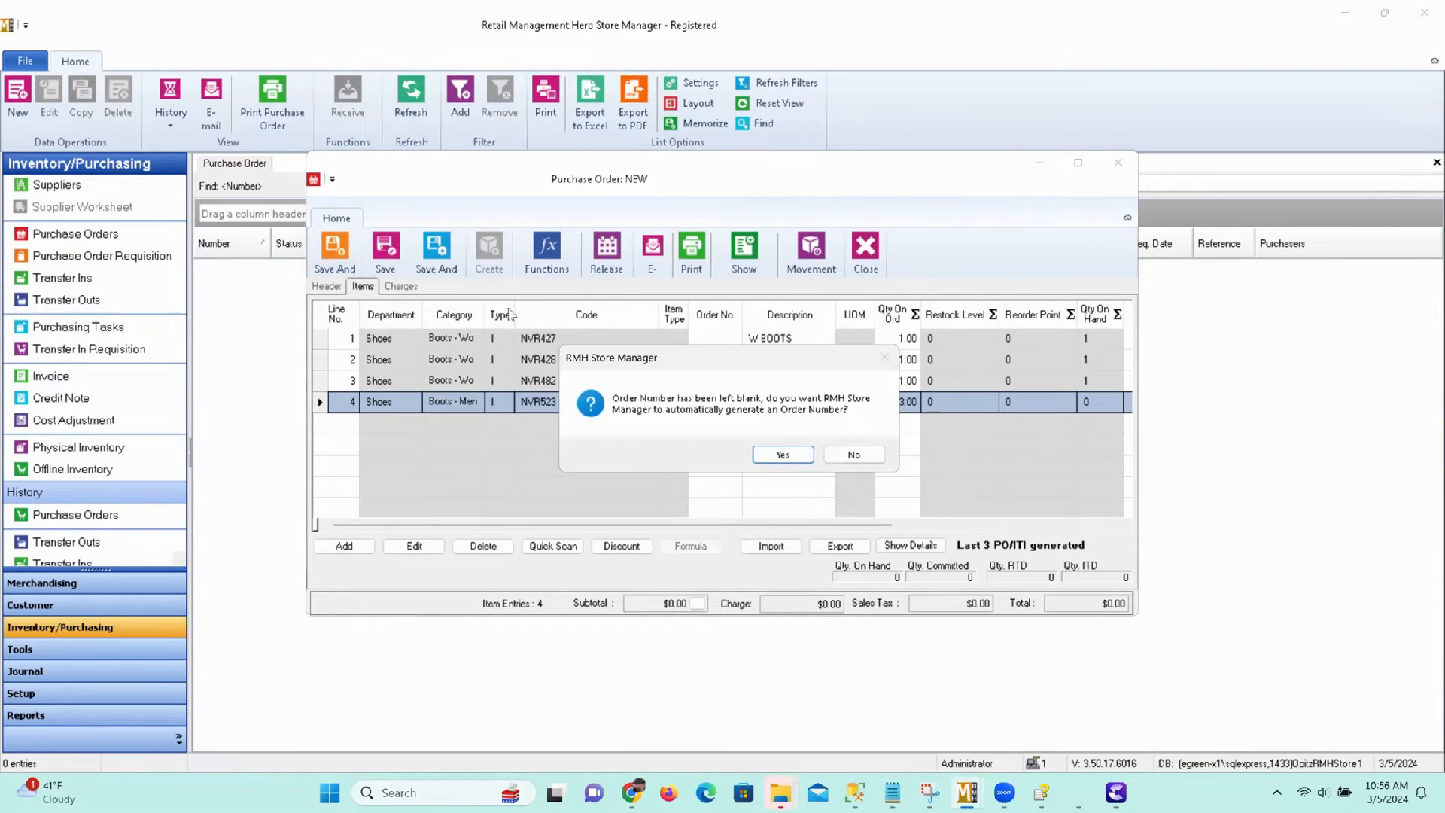
pyautogui.click(781, 456)
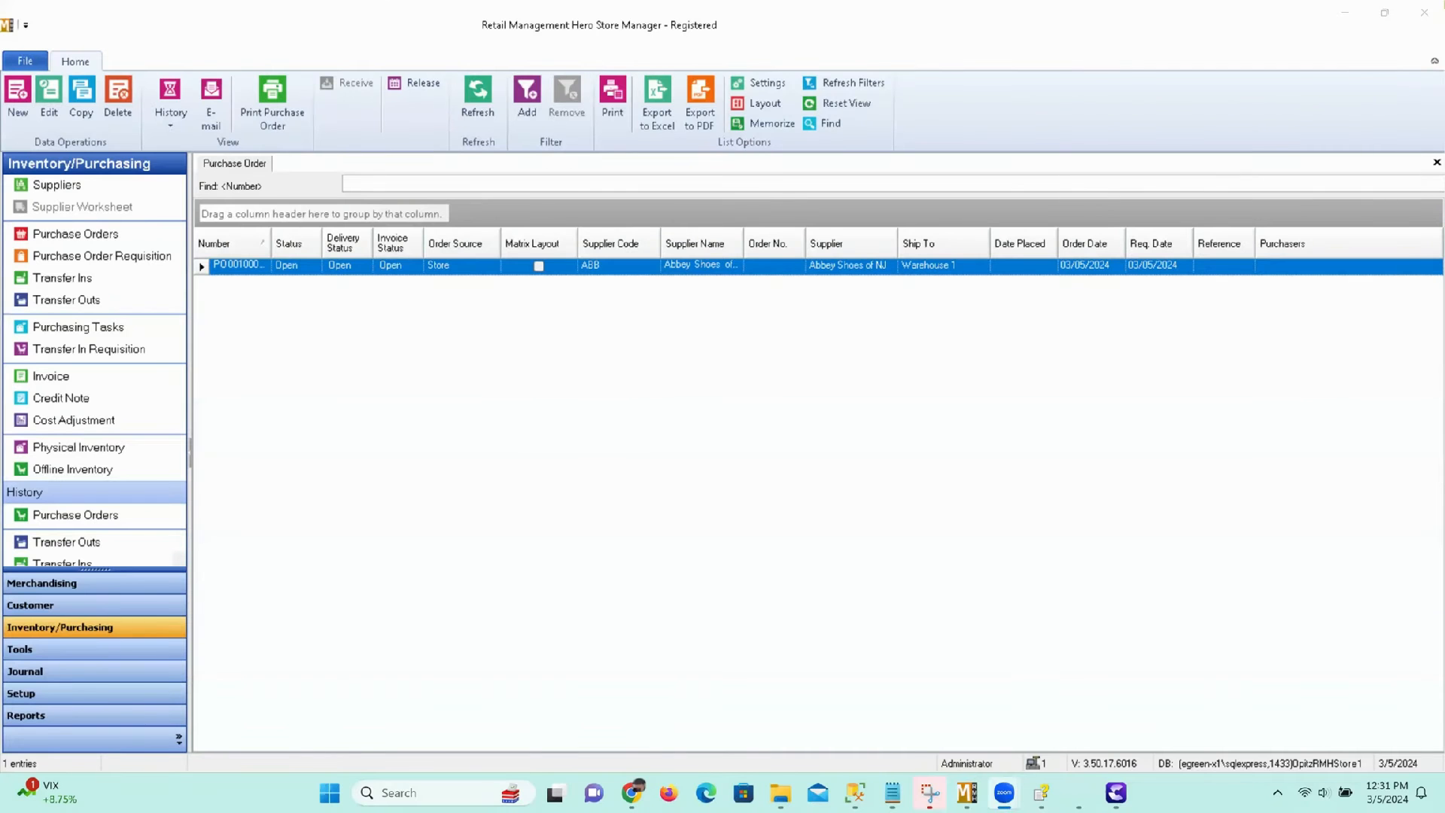
# Start a purchase order requisition that orders items based on re-order information, keeping the primary supplier option.
pyautogui.click(79, 255)
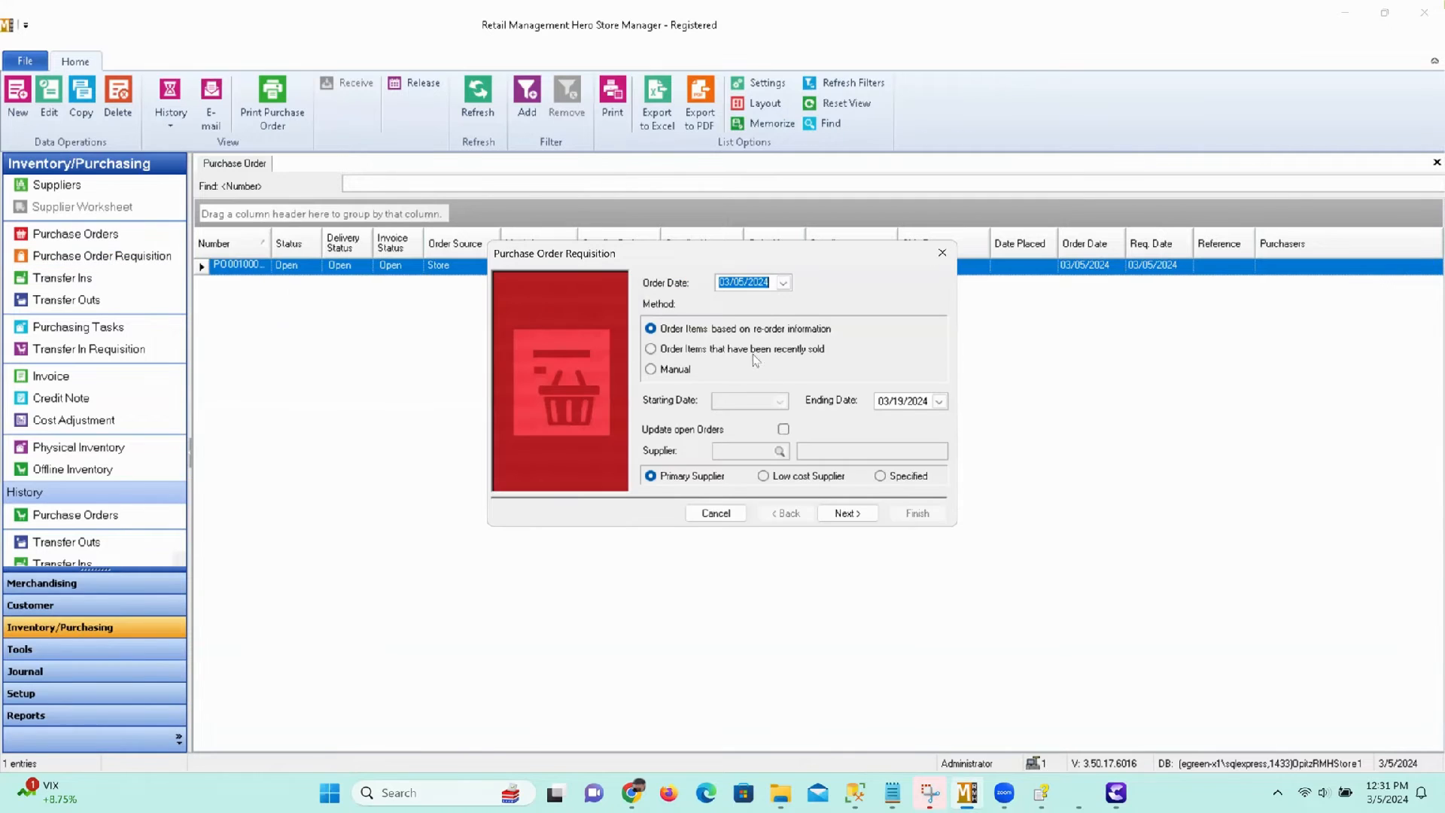
pyautogui.click(720, 331)
pyautogui.click(850, 516)
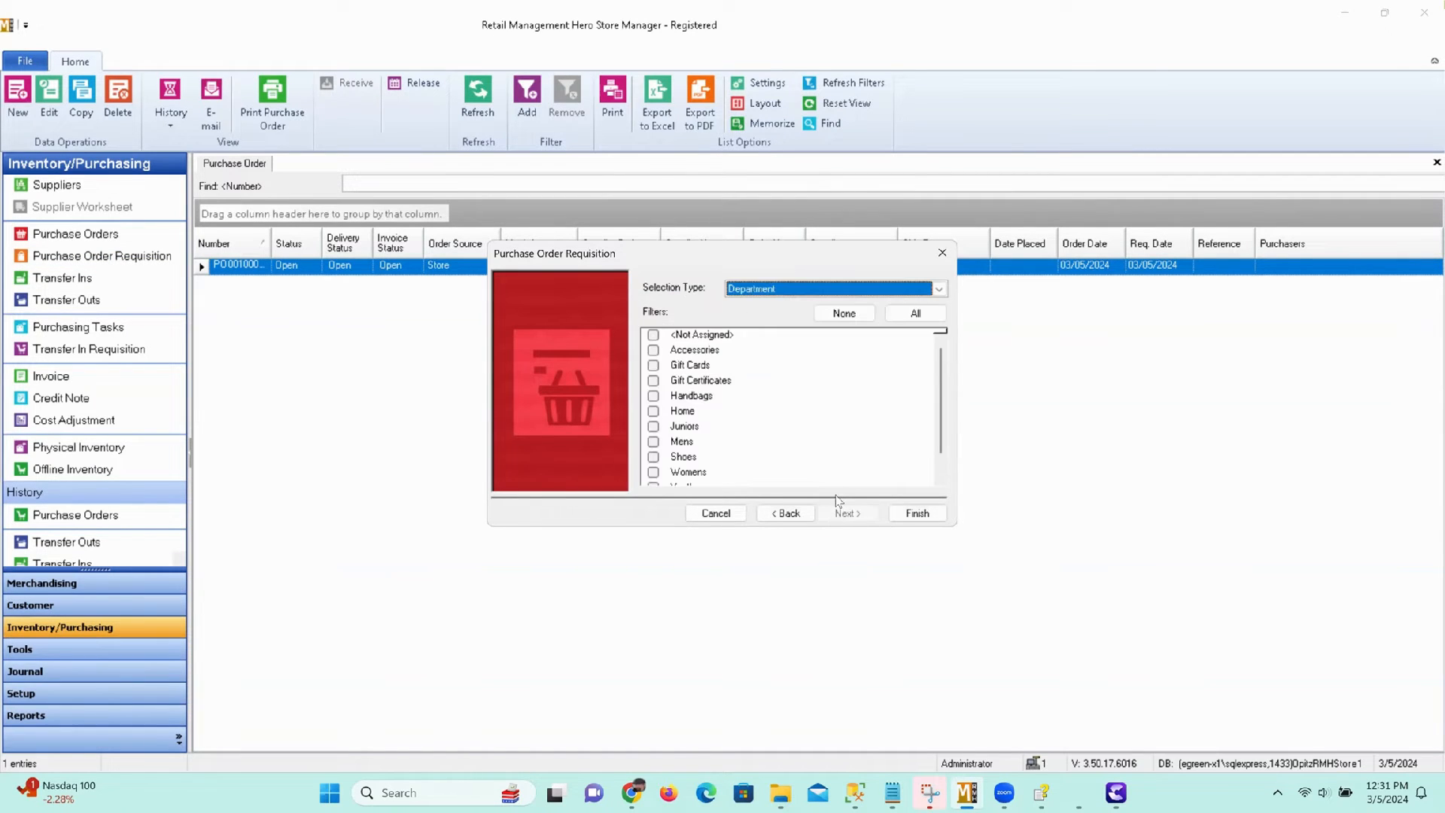
# Filter the requisition by supplier, including only Costco, and generate its list of items.
pyautogui.click(873, 292)
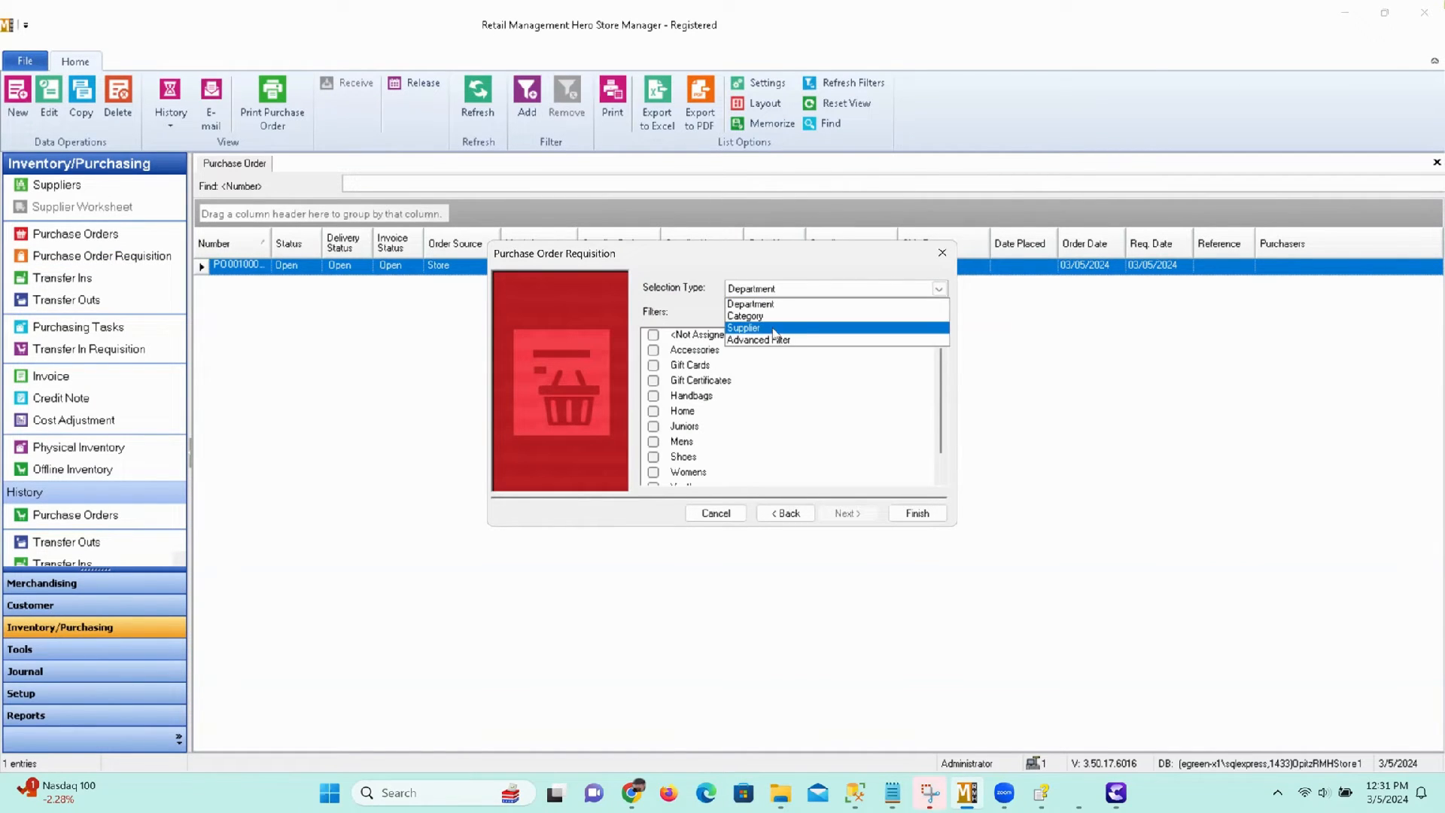
pyautogui.click(776, 332)
pyautogui.scroll(-8, 745, 391)
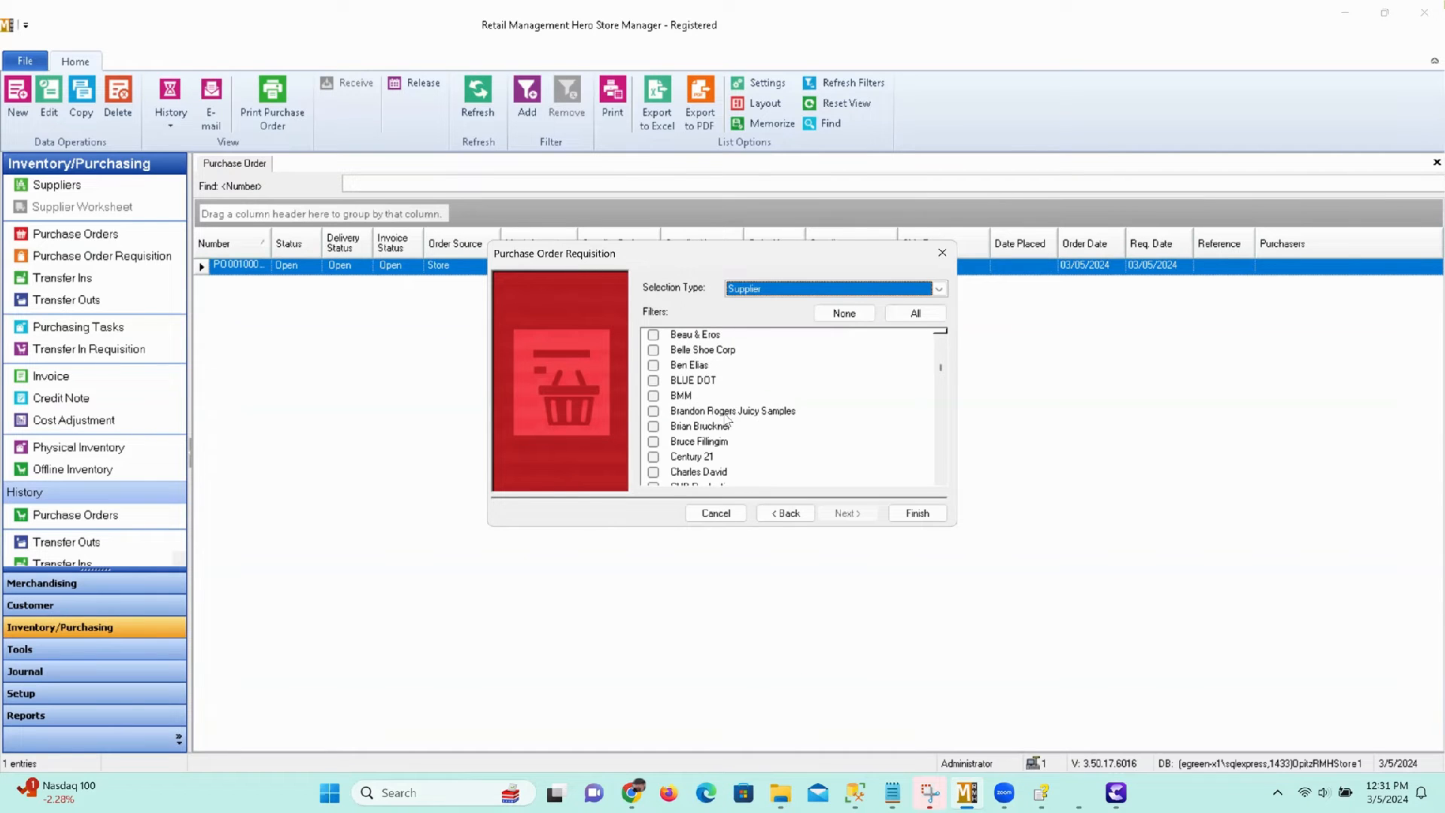
pyautogui.scroll(-3, 727, 421)
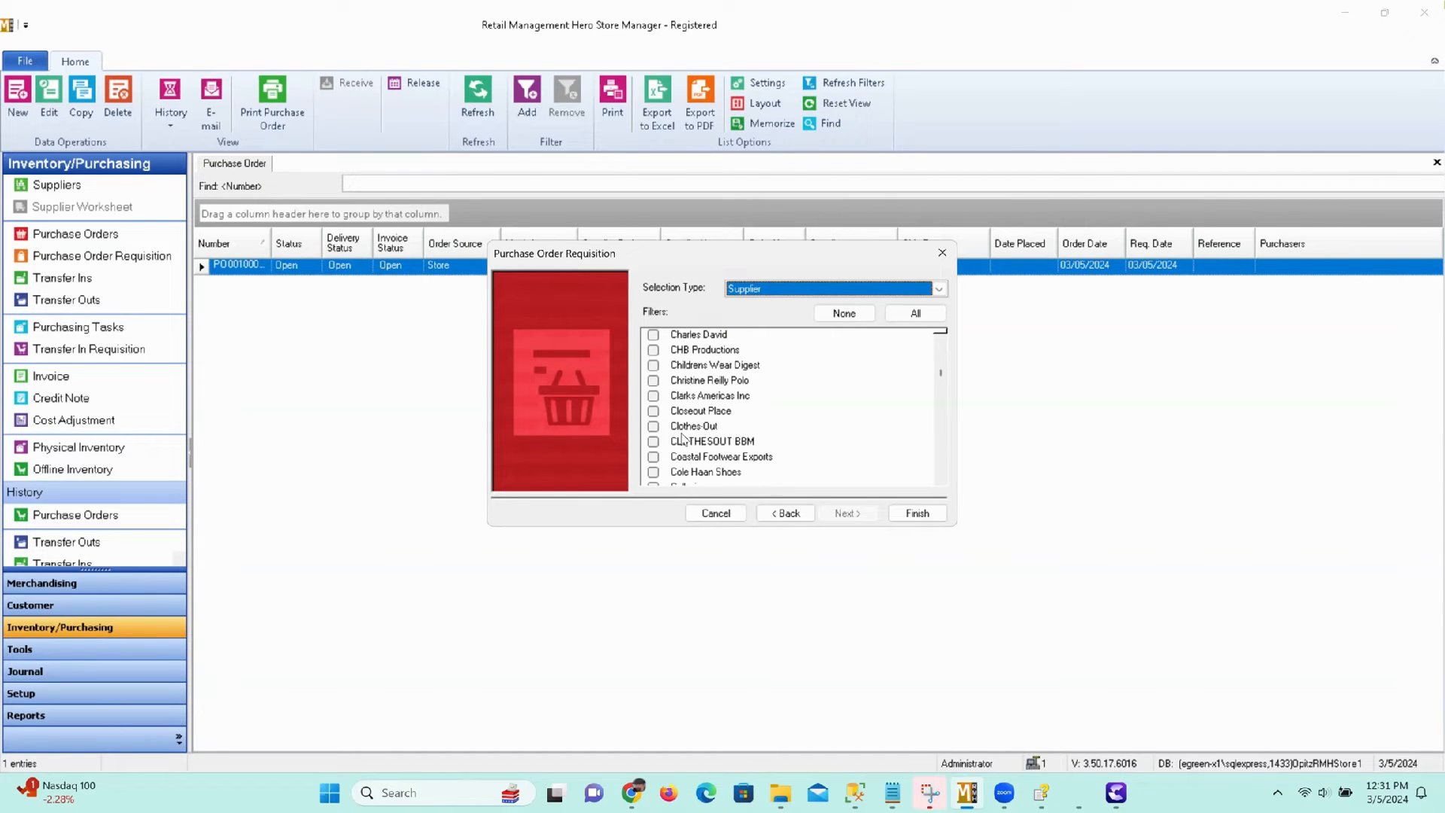
pyautogui.scroll(-1, 684, 450)
pyautogui.click(653, 472)
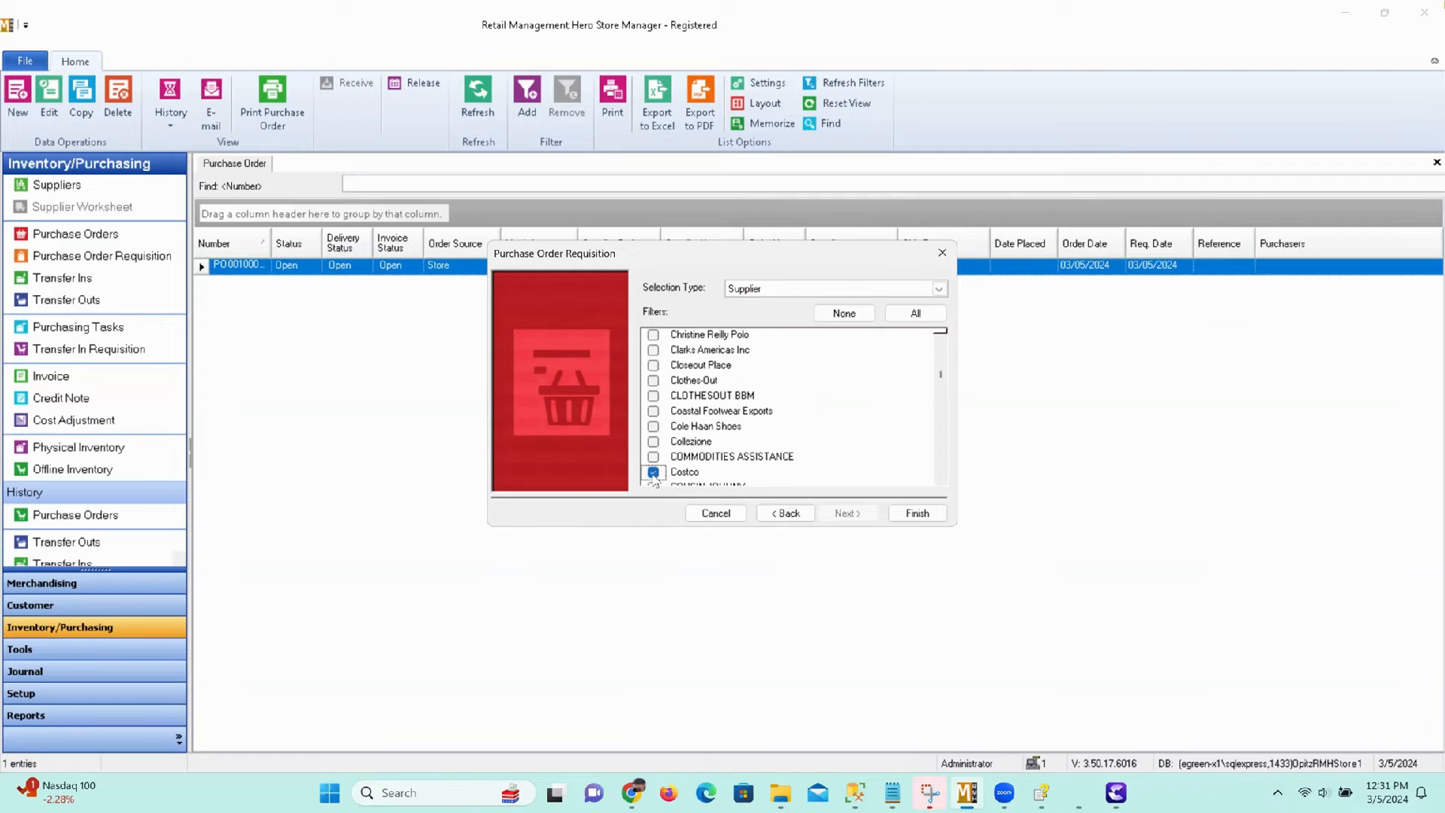
pyautogui.click(917, 512)
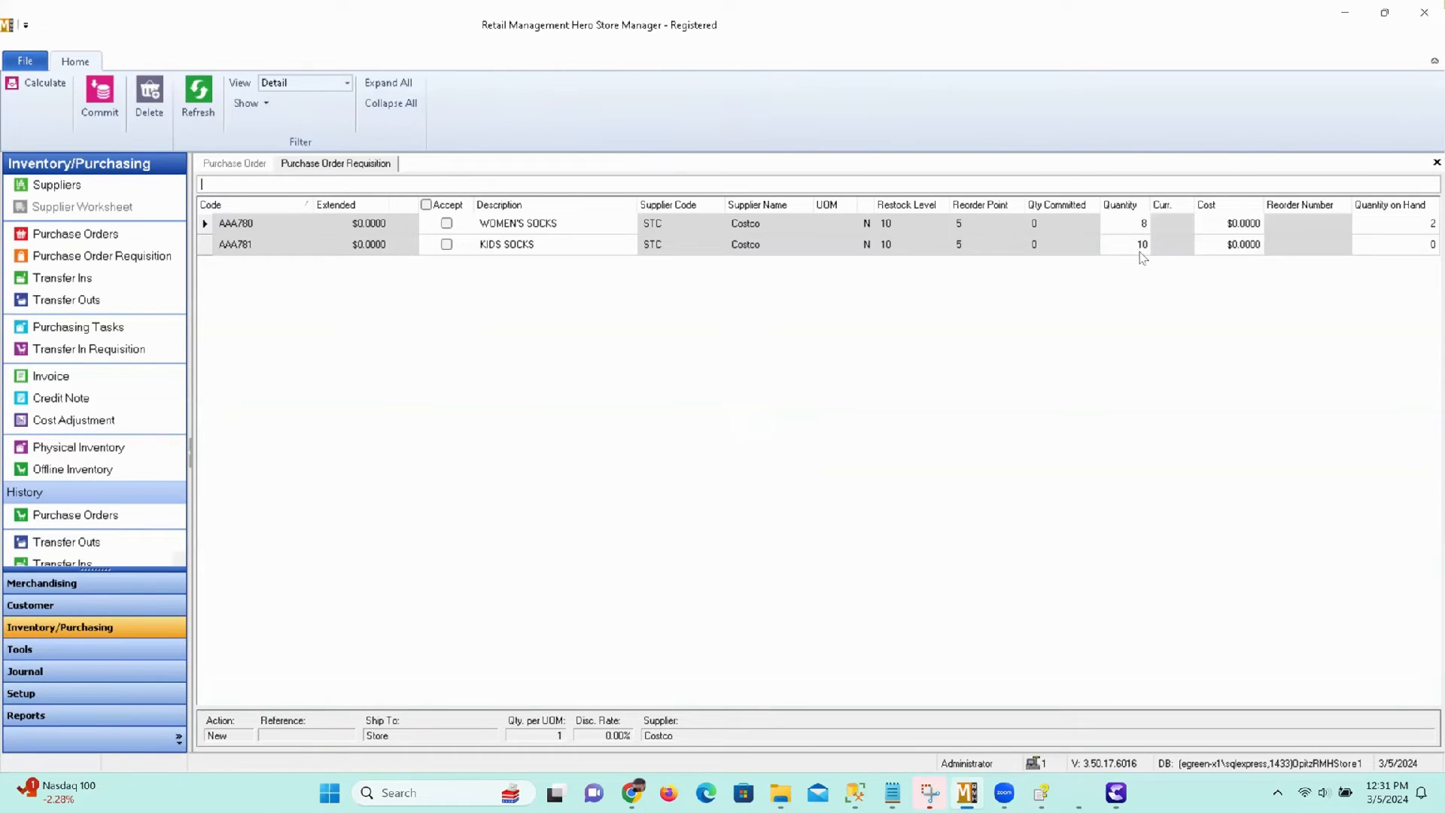
# Accept the WOMEN'S SOCKS and KIDS SOCKS lines and commit the requisition to create the purchase order.
pyautogui.click(1140, 250)
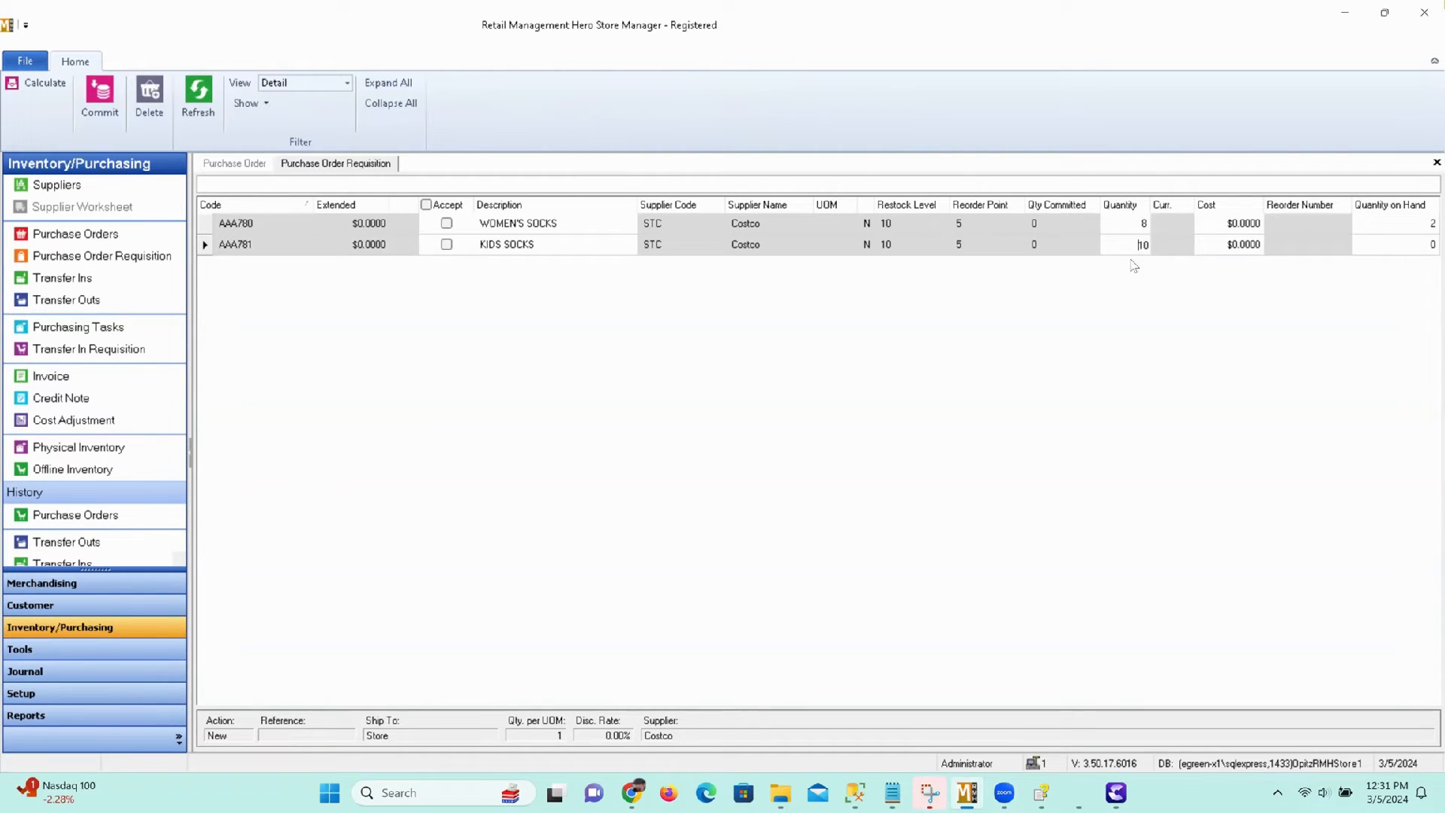
pyautogui.click(915, 248)
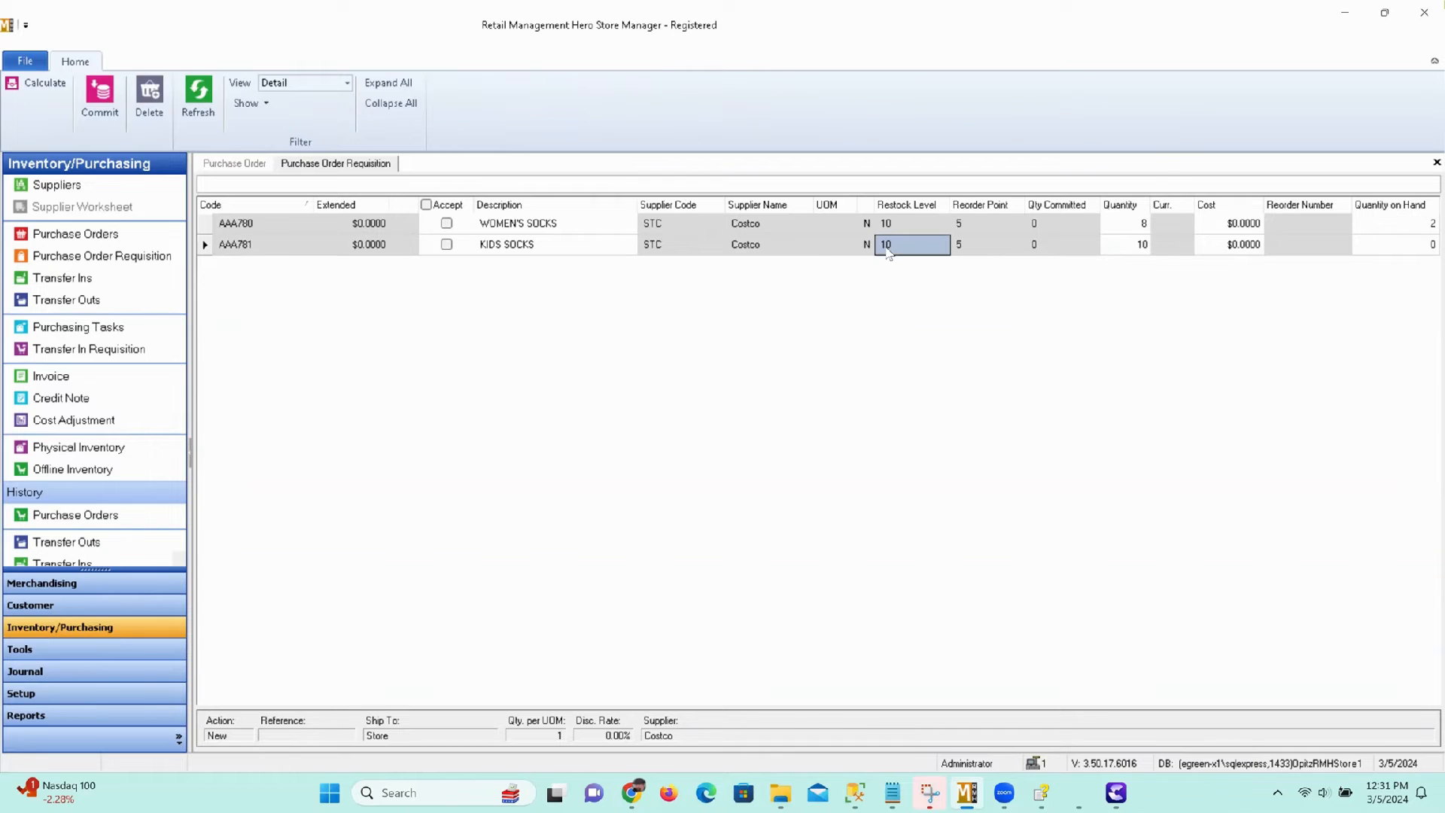
pyautogui.click(1394, 250)
pyautogui.click(1144, 223)
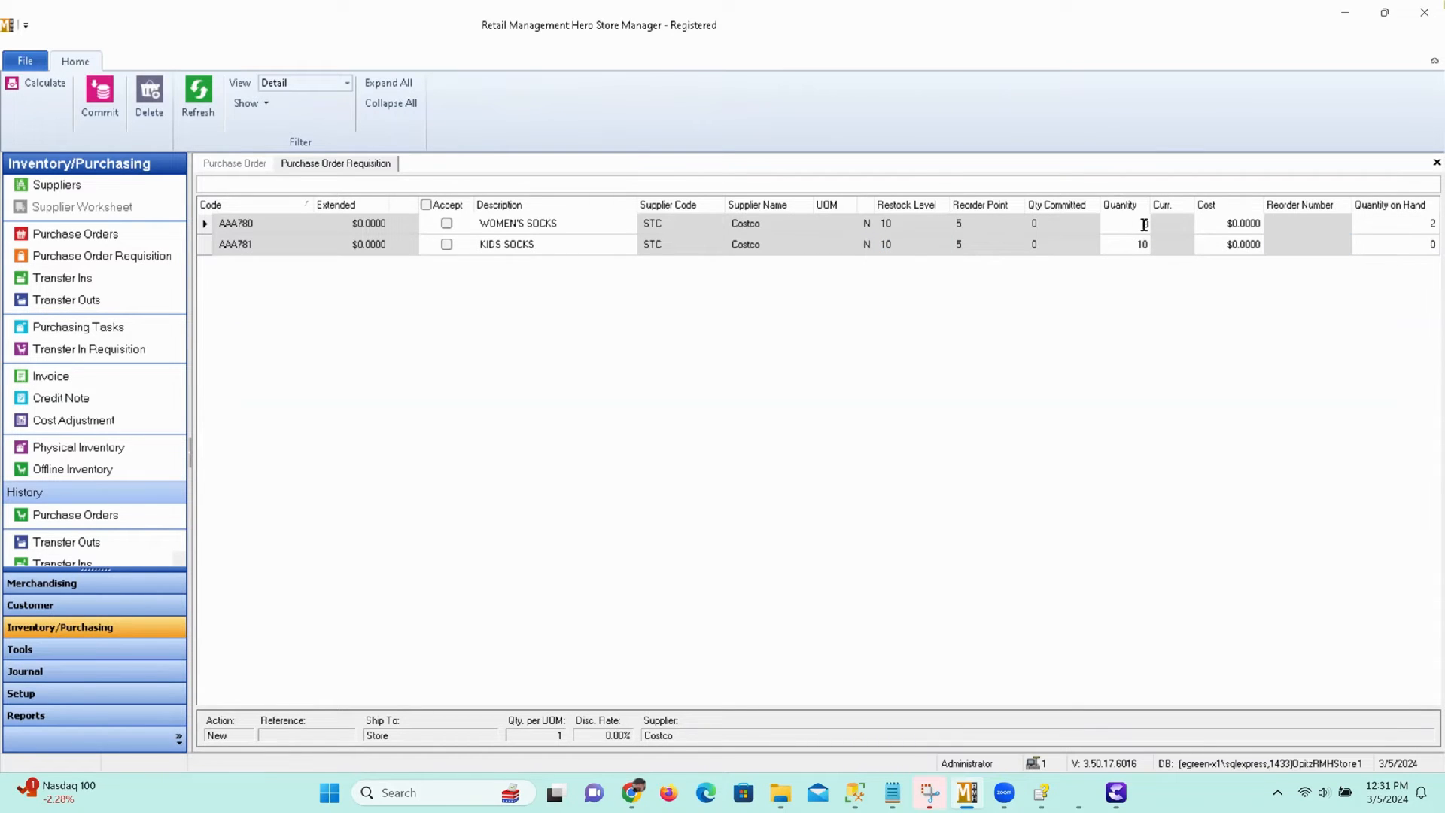
pyautogui.click(1406, 228)
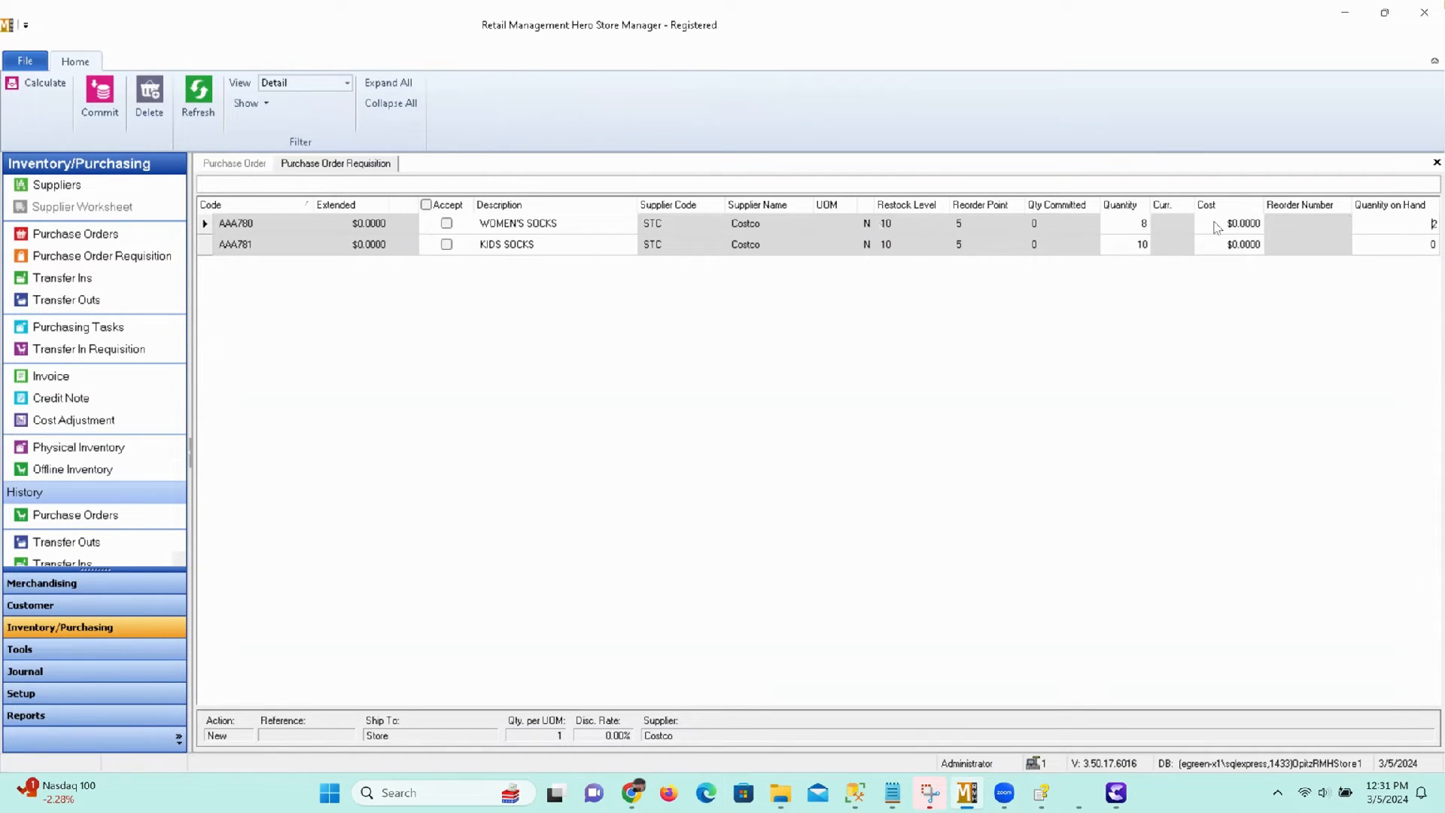
pyautogui.click(446, 226)
pyautogui.click(446, 245)
pyautogui.click(102, 103)
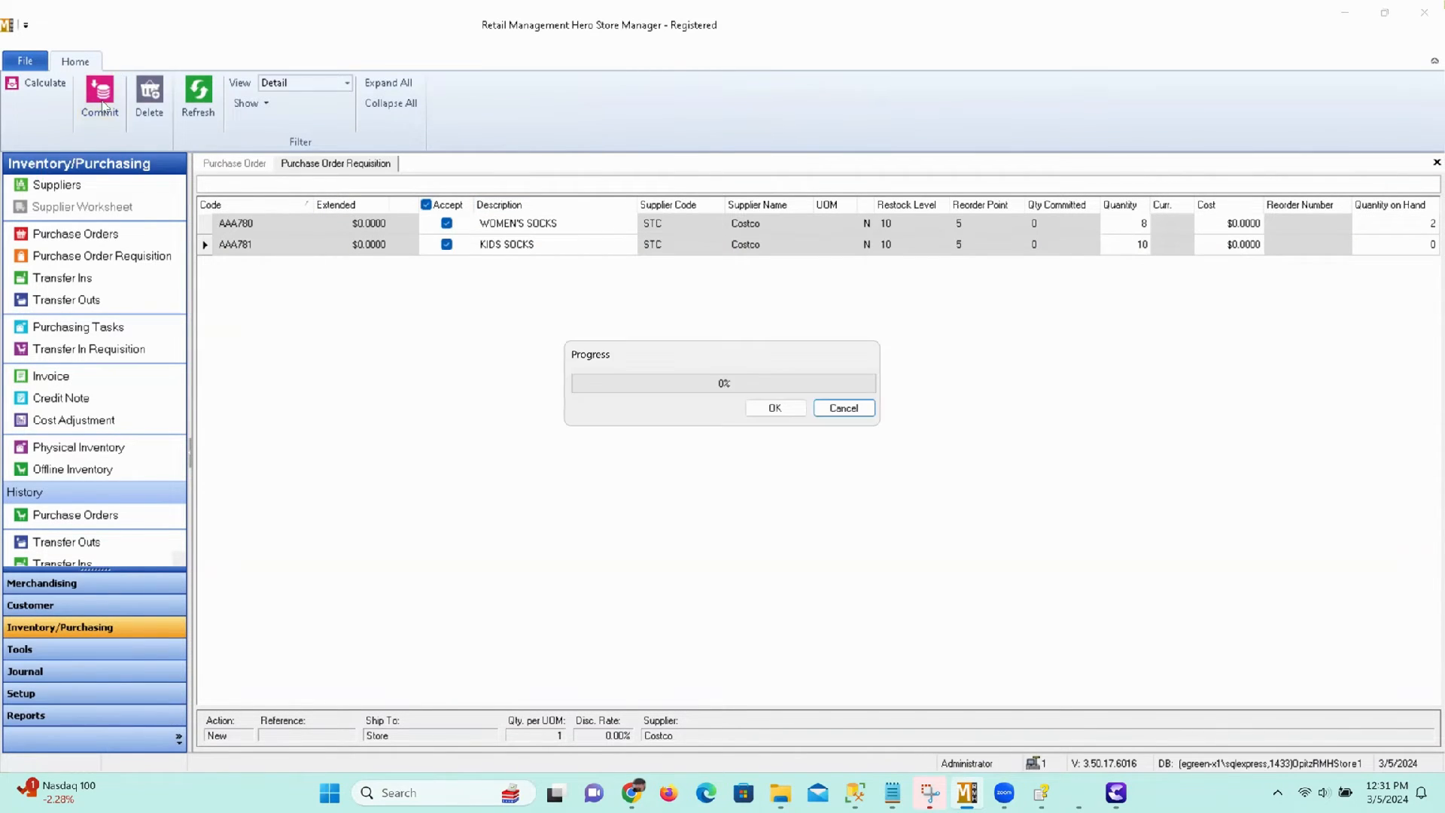
pyautogui.click(775, 407)
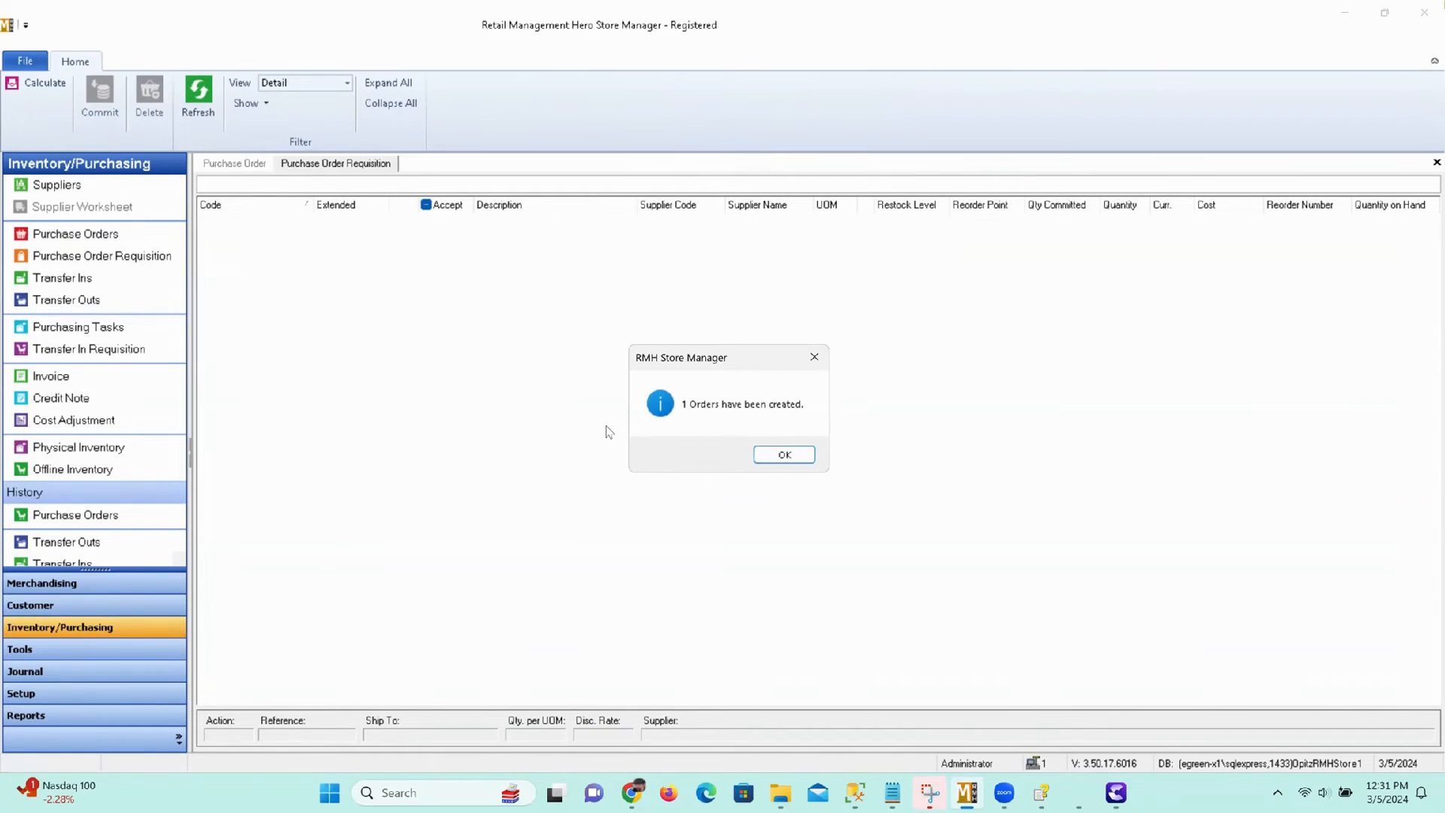
pyautogui.click(779, 454)
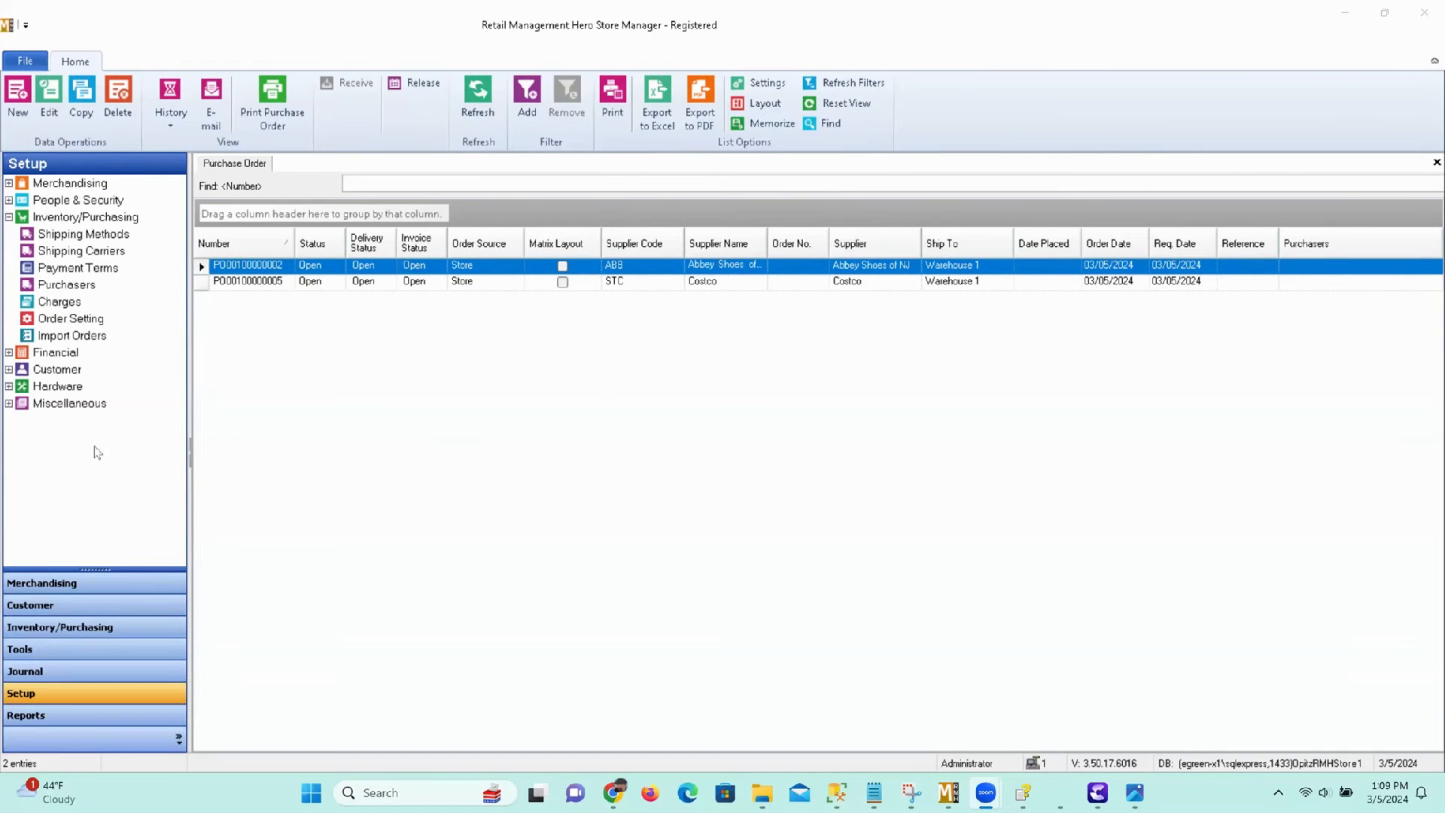
# Open the Costco purchase order, release it and close its window.
pyautogui.click(274, 284)
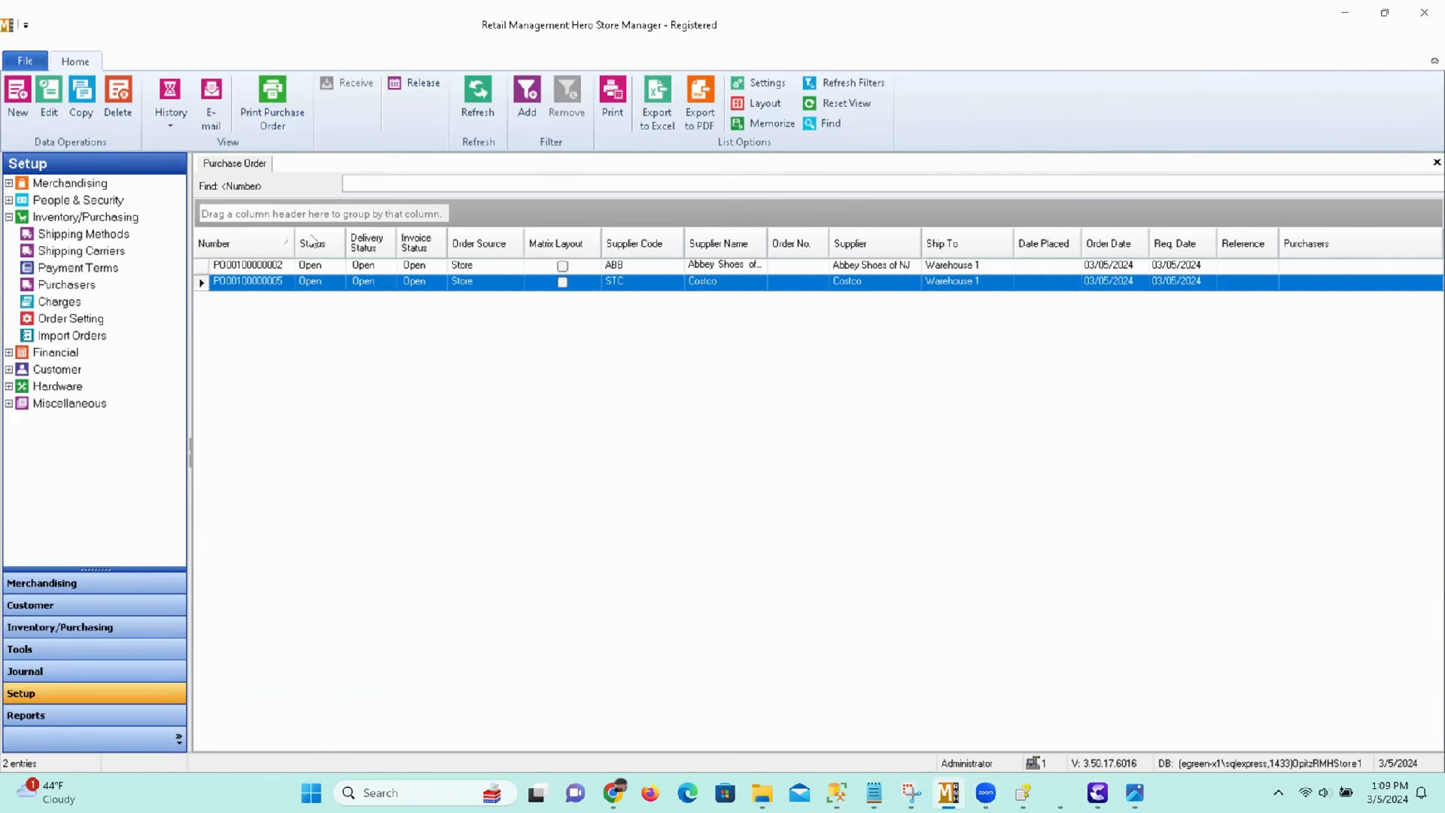
pyautogui.click(49, 95)
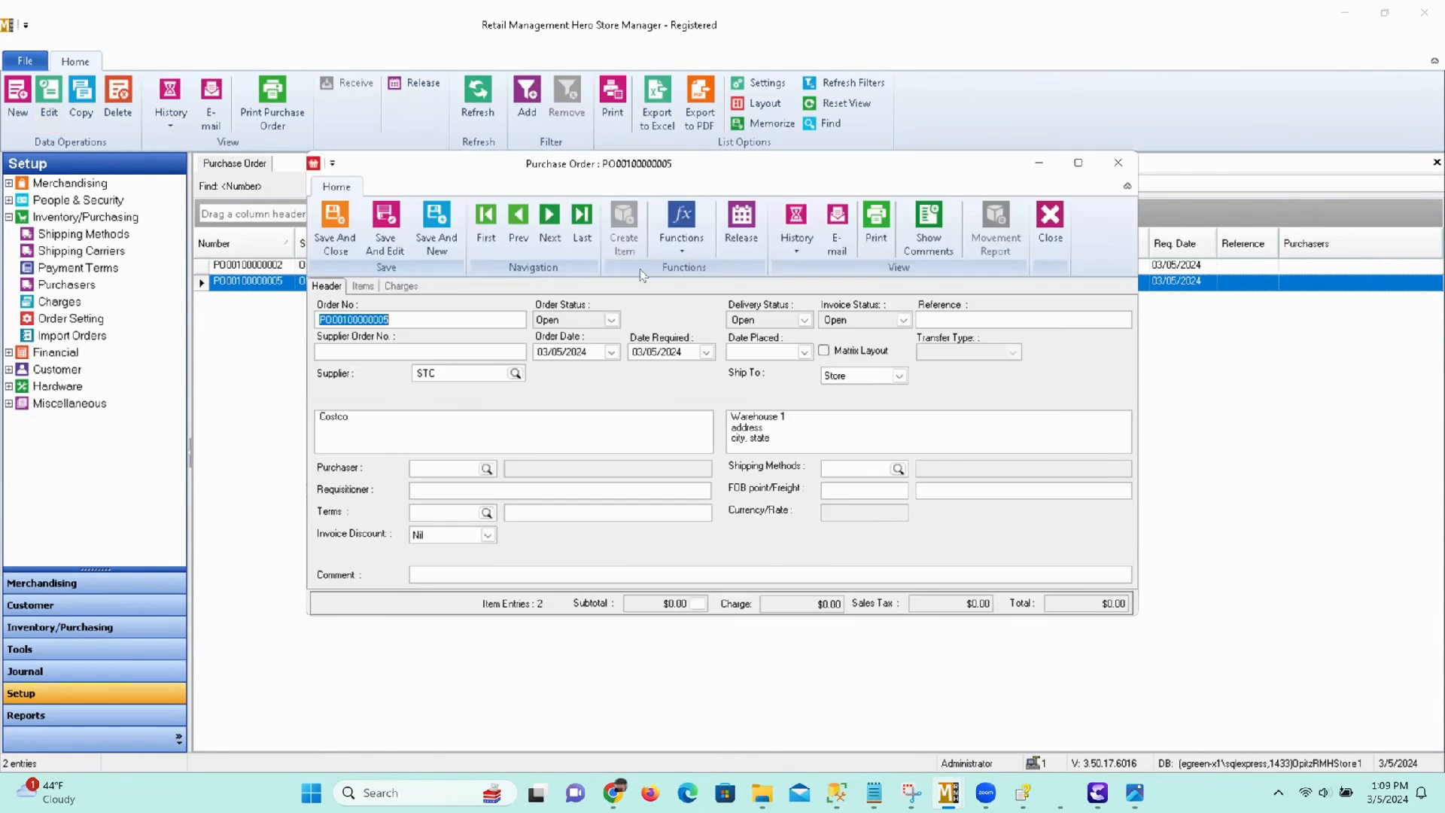
pyautogui.click(742, 218)
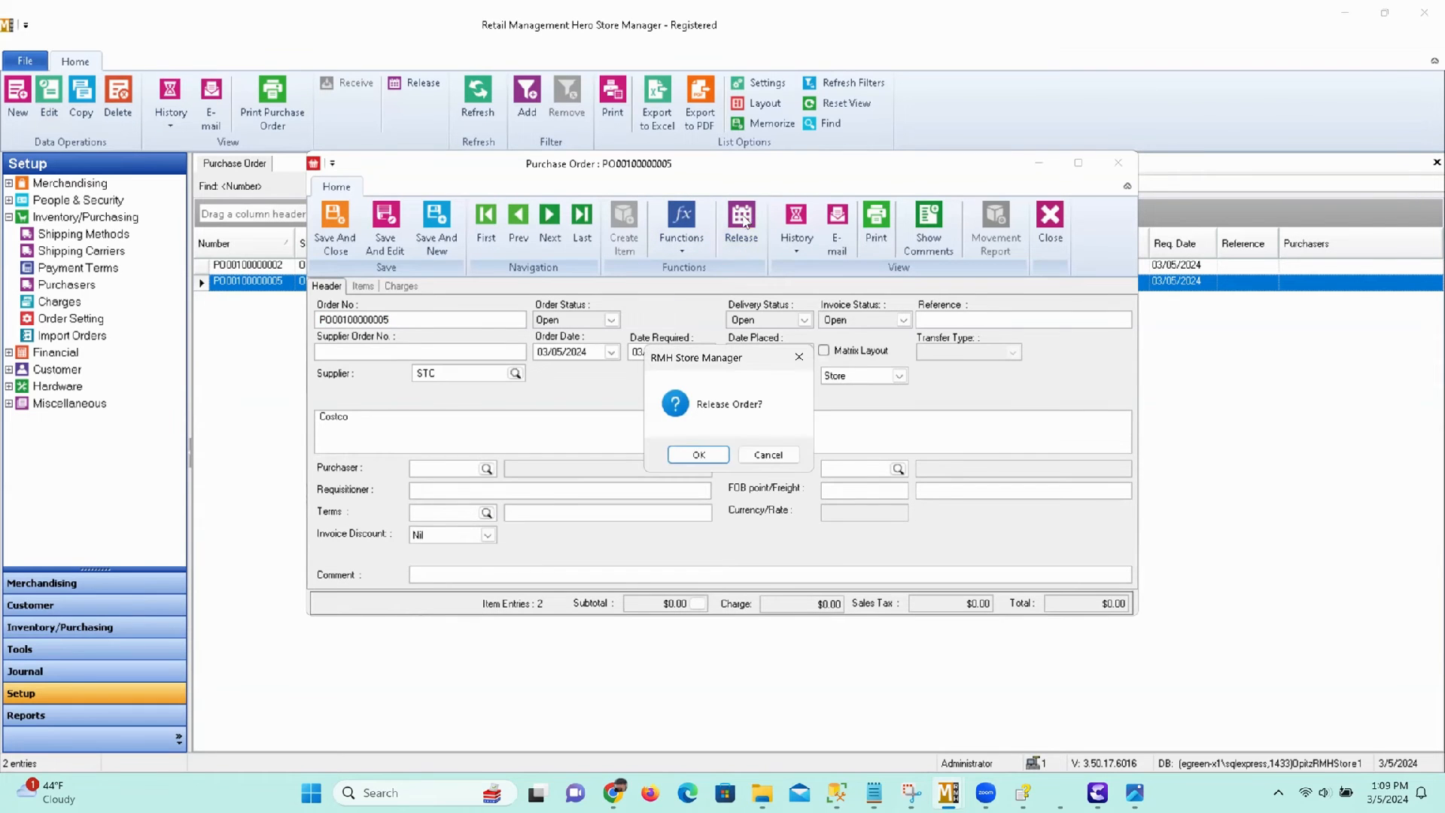
pyautogui.click(697, 454)
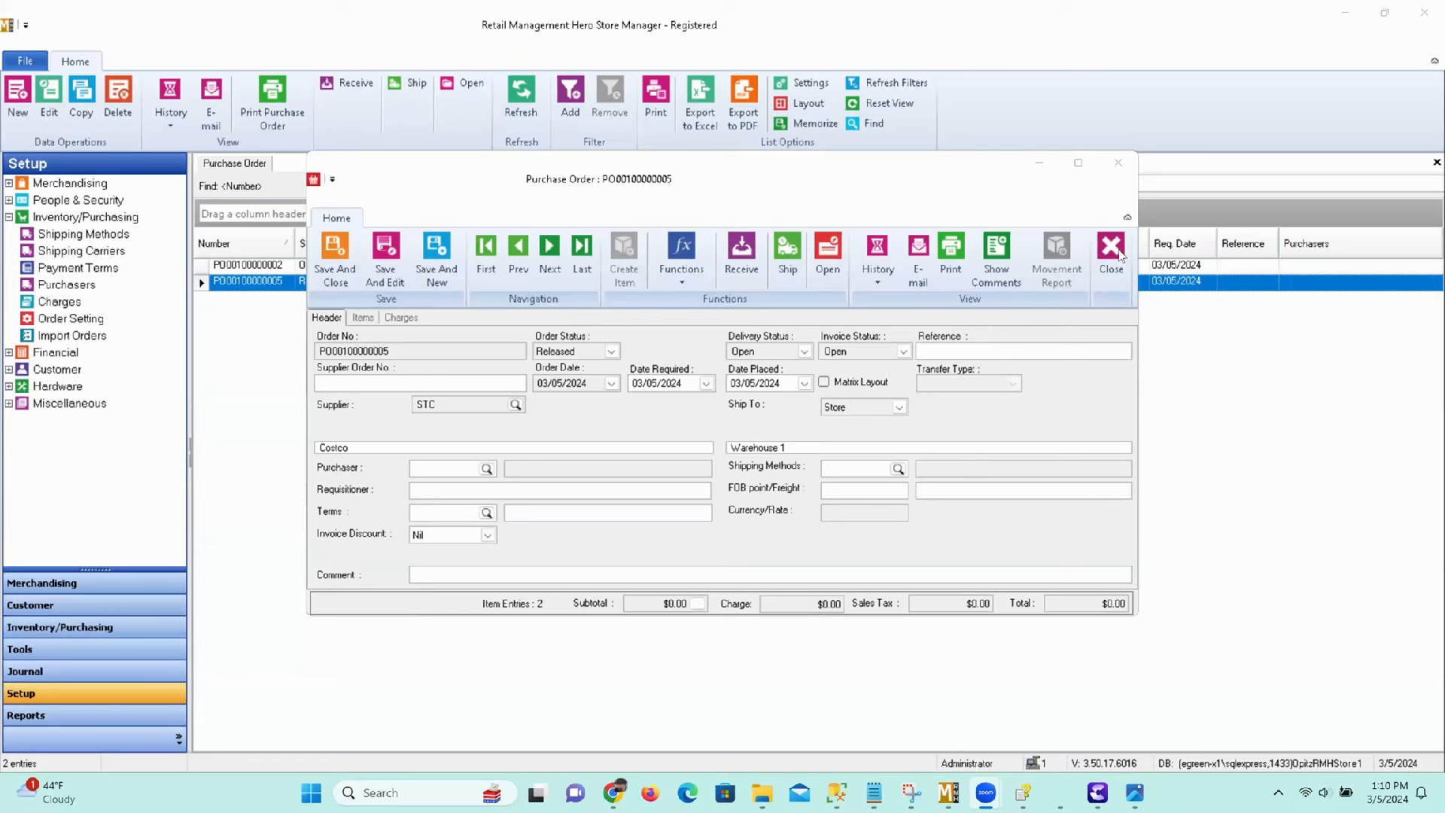
pyautogui.click(1121, 255)
pyautogui.click(1119, 249)
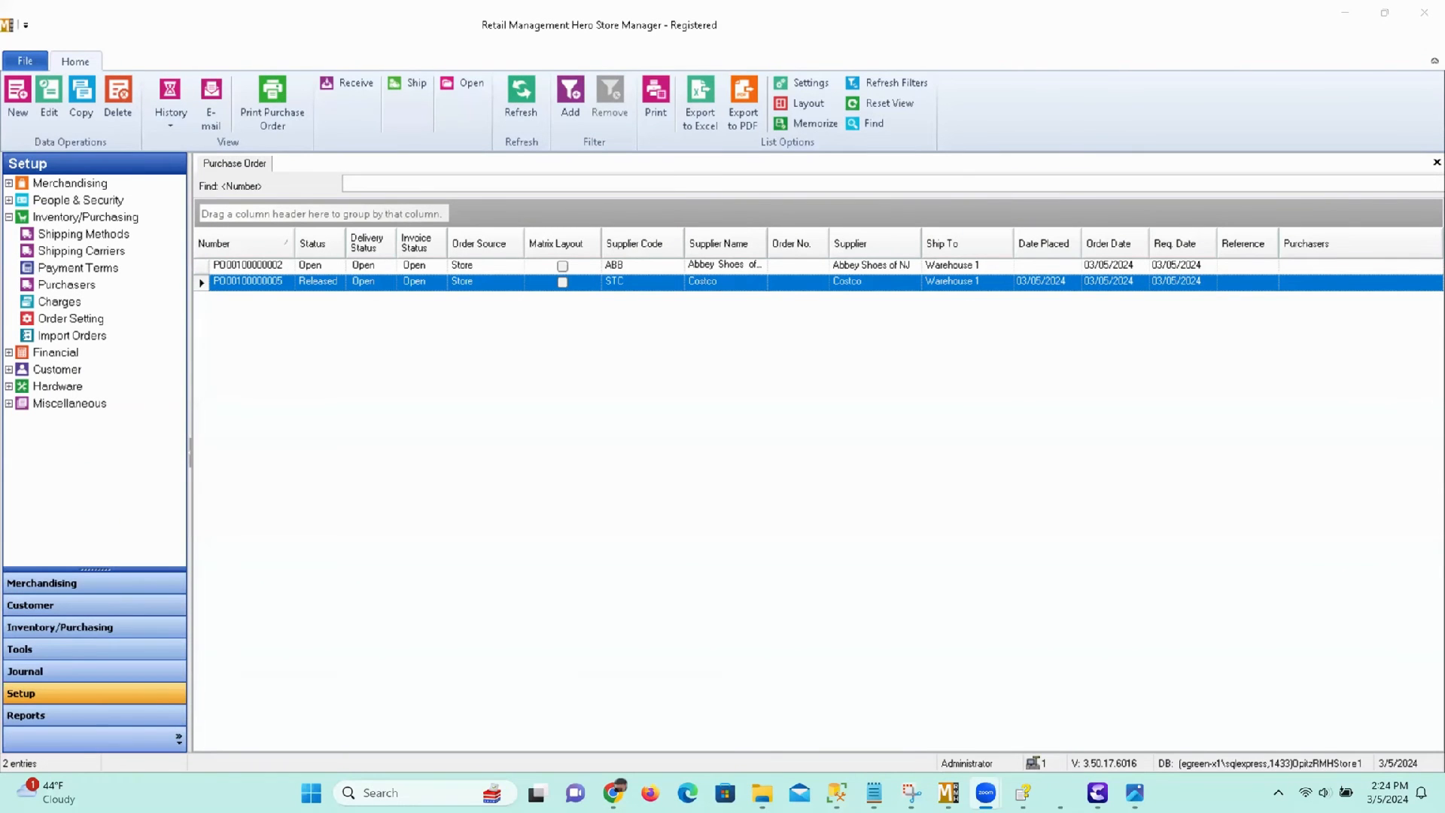
# Start receiving the released Costco order with delivery number 123 and delivery date 03/05/2024.
pyautogui.click(266, 284)
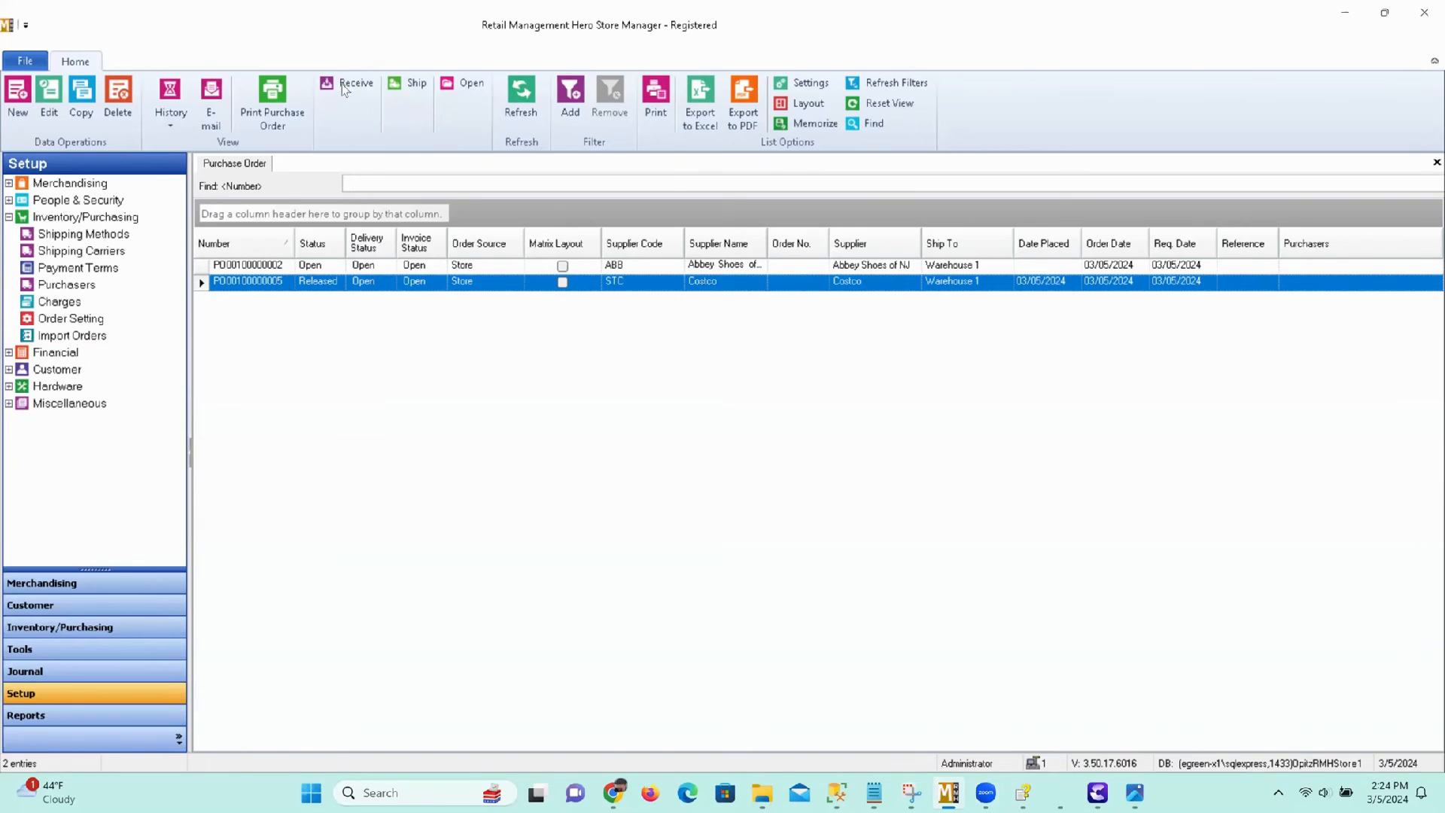
pyautogui.click(348, 85)
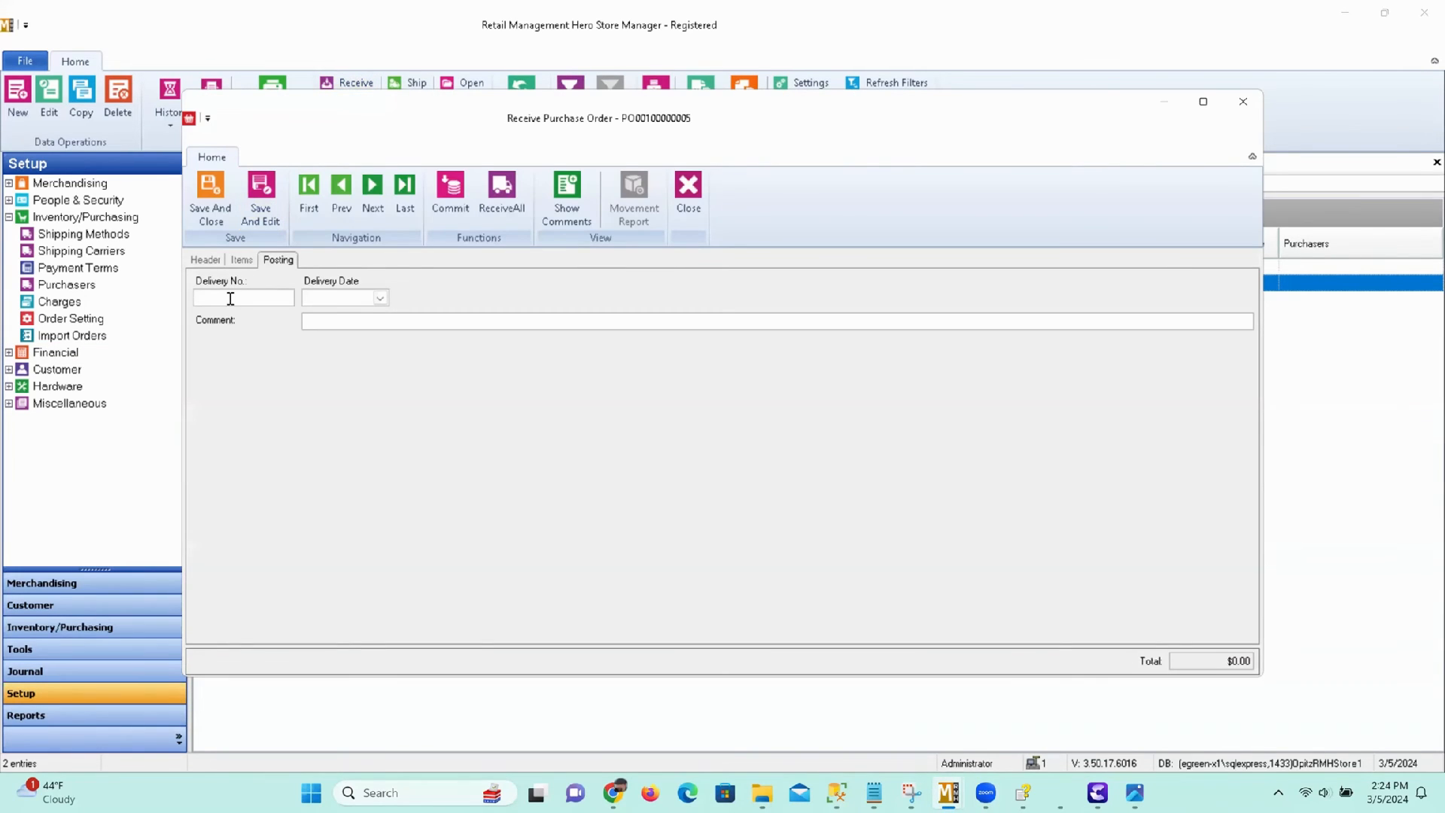
pyautogui.write('123')
pyautogui.click(381, 298)
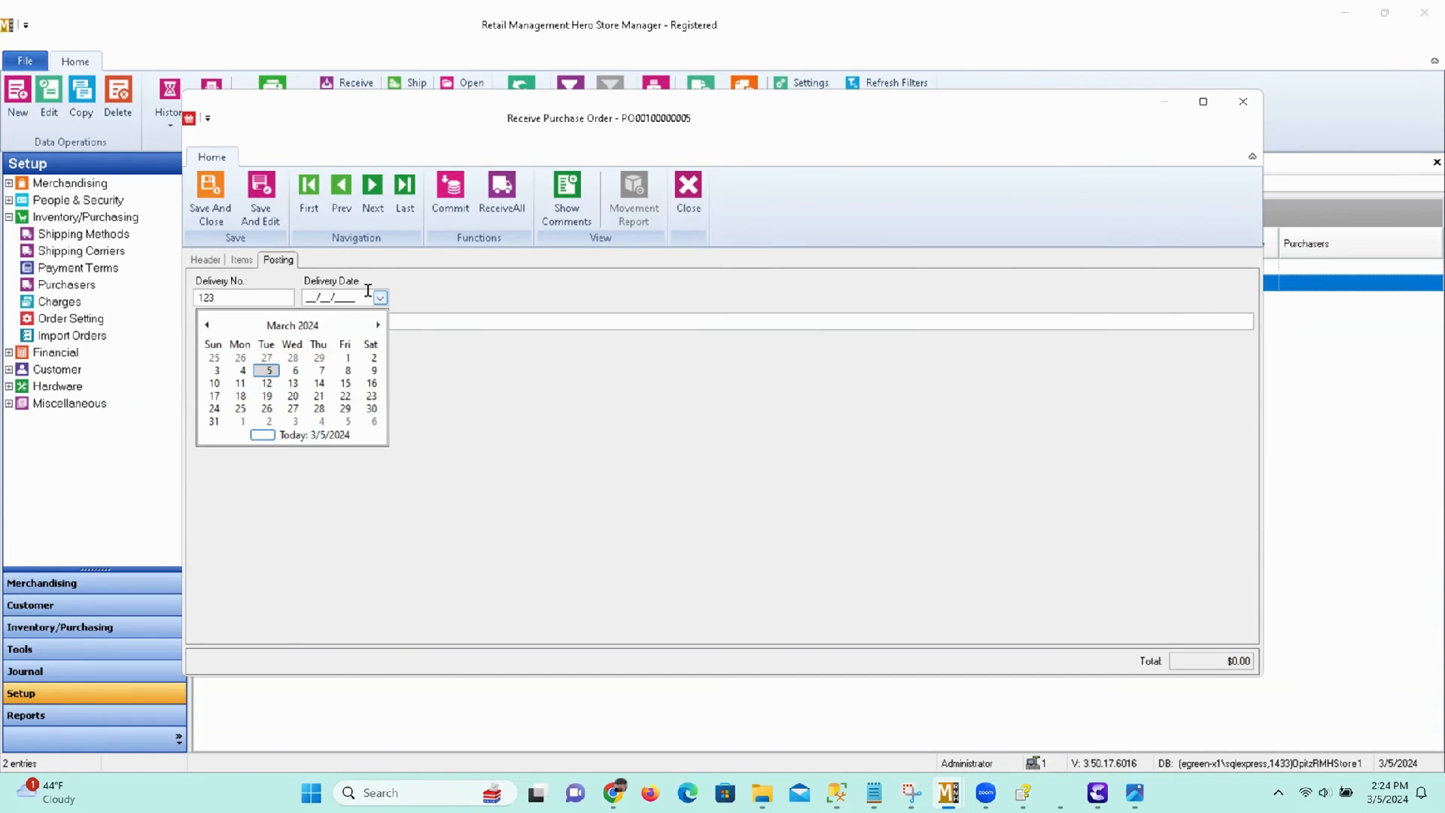
pyautogui.click(269, 370)
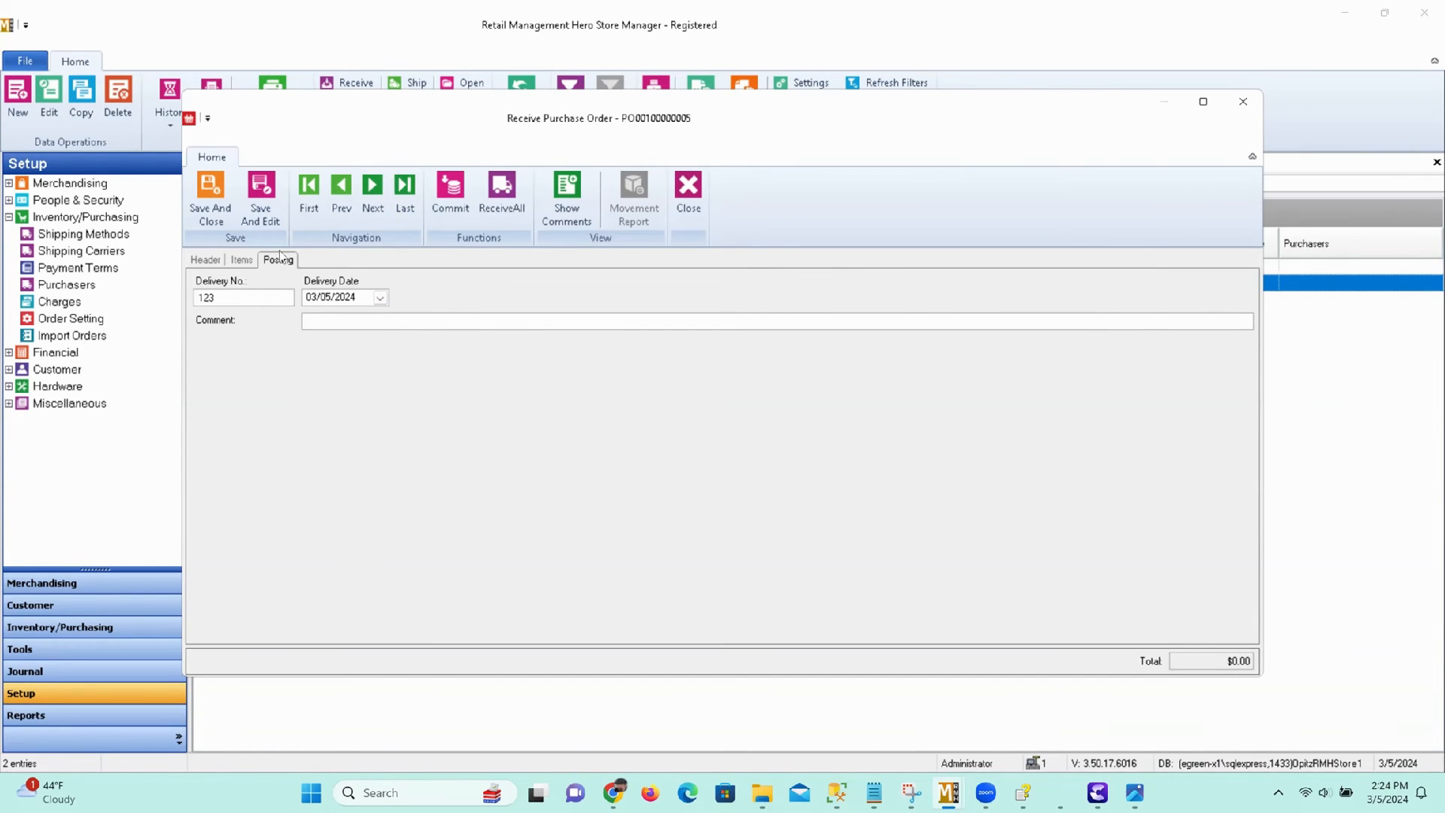
# Enter received quantities of 8 for WOMEN'S SOCKS and 10 for KIDS SOCKS, with a cost of $1.25 each.
pyautogui.click(247, 260)
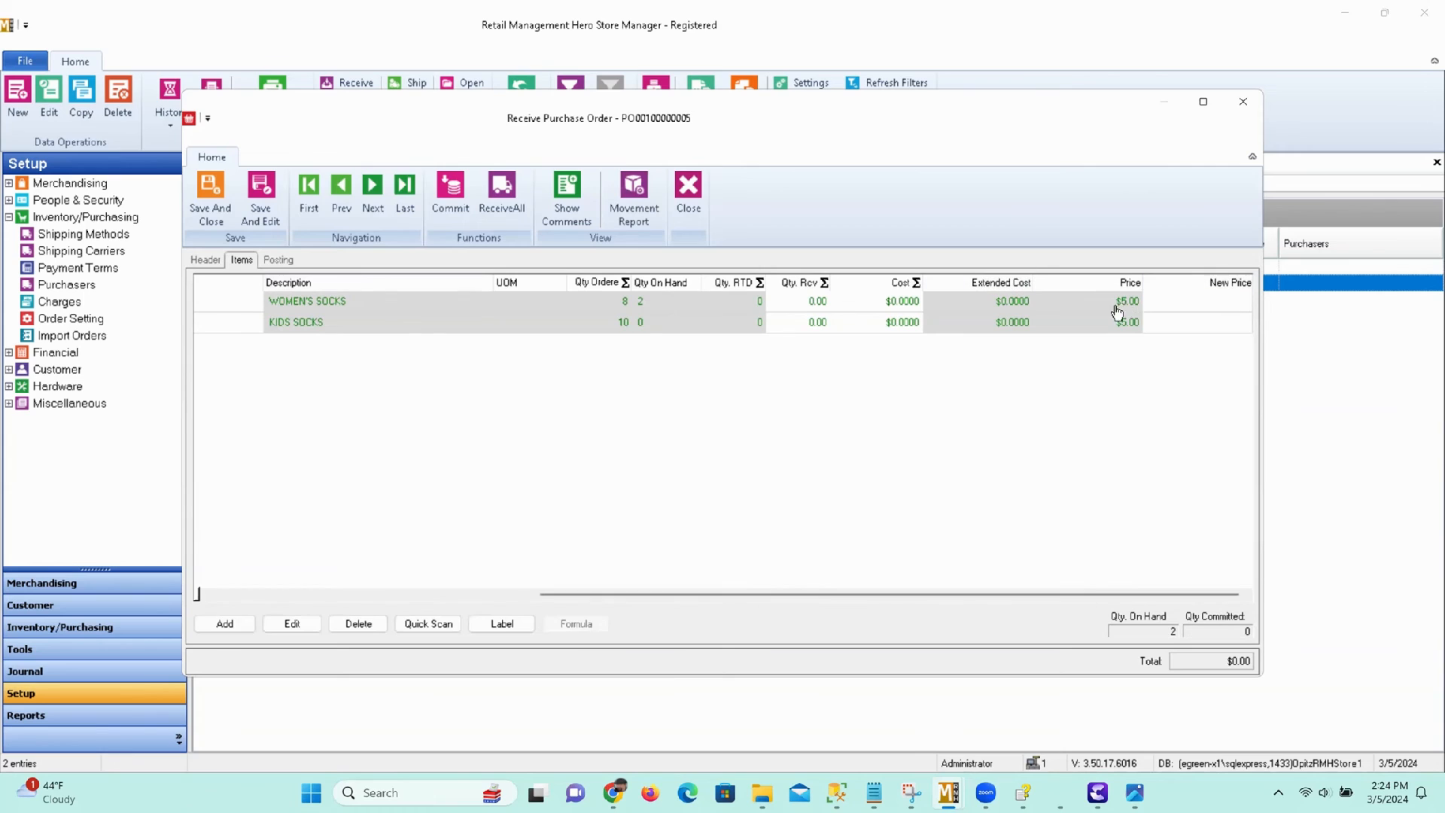
pyautogui.click(810, 300)
pyautogui.write('8')
pyautogui.click(806, 323)
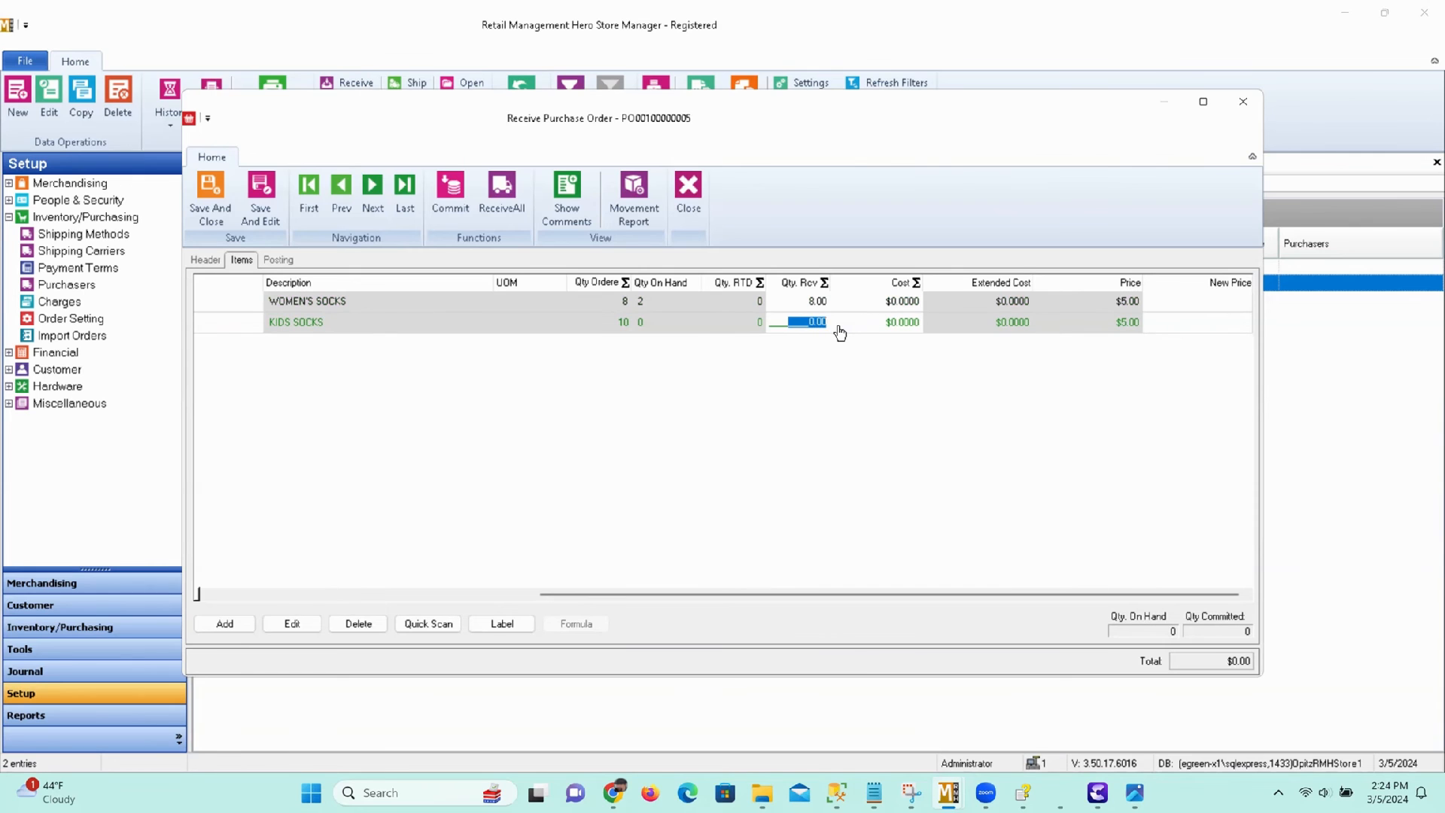
pyautogui.write('10')
pyautogui.click(907, 301)
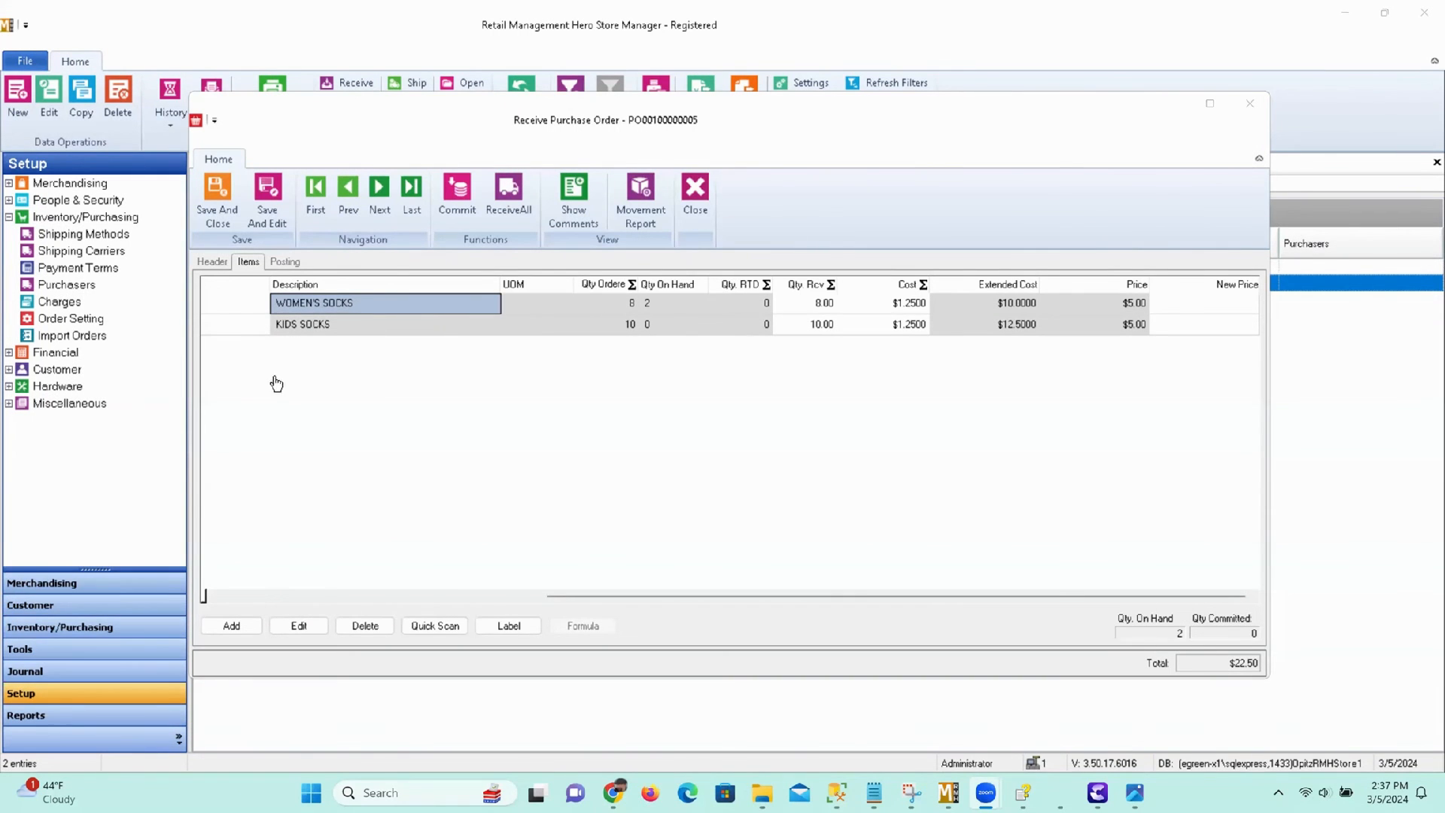
# Commit the received Costco order to the item database and mark the delivery as complete.
pyautogui.click(460, 199)
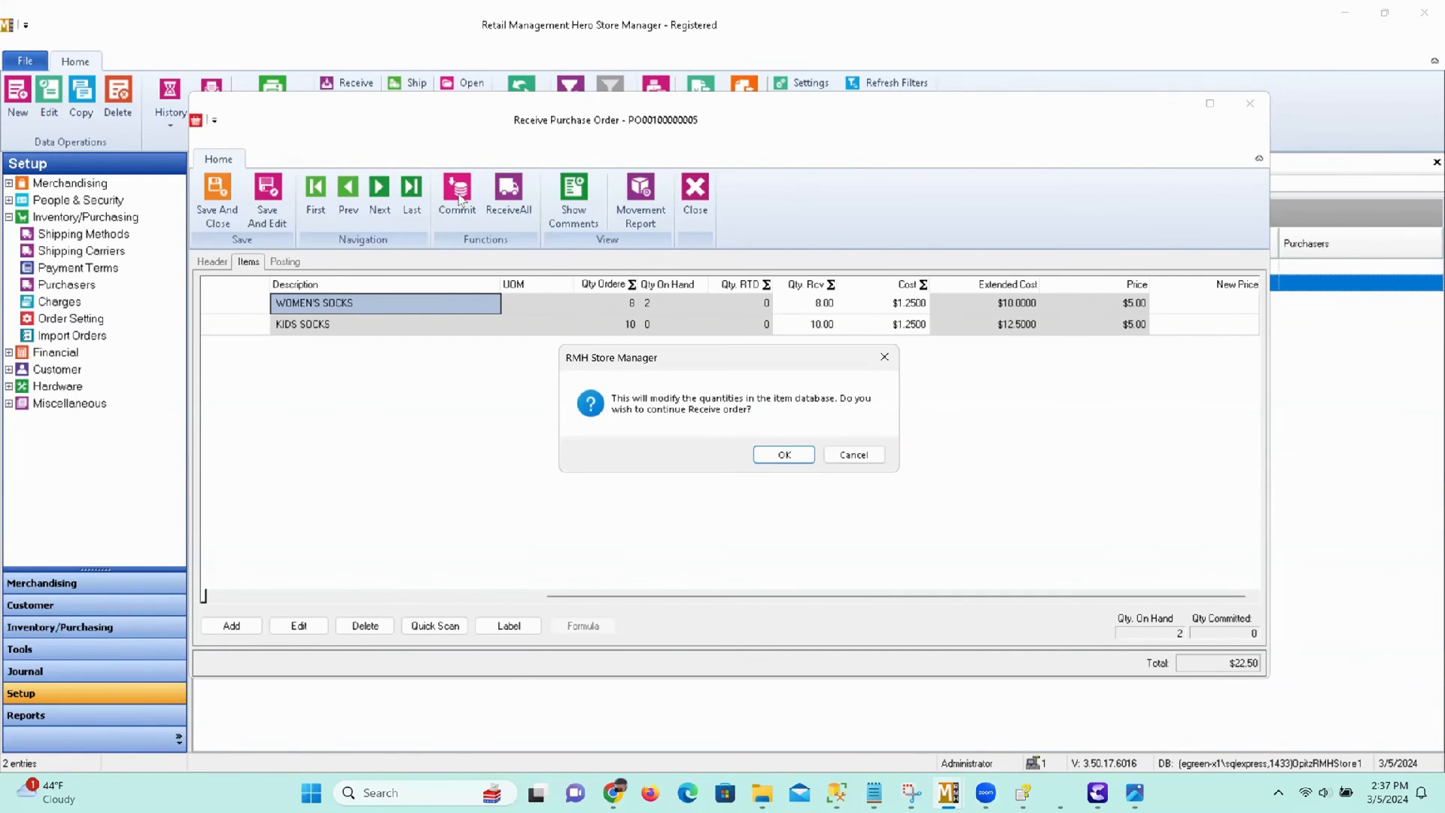
pyautogui.click(784, 455)
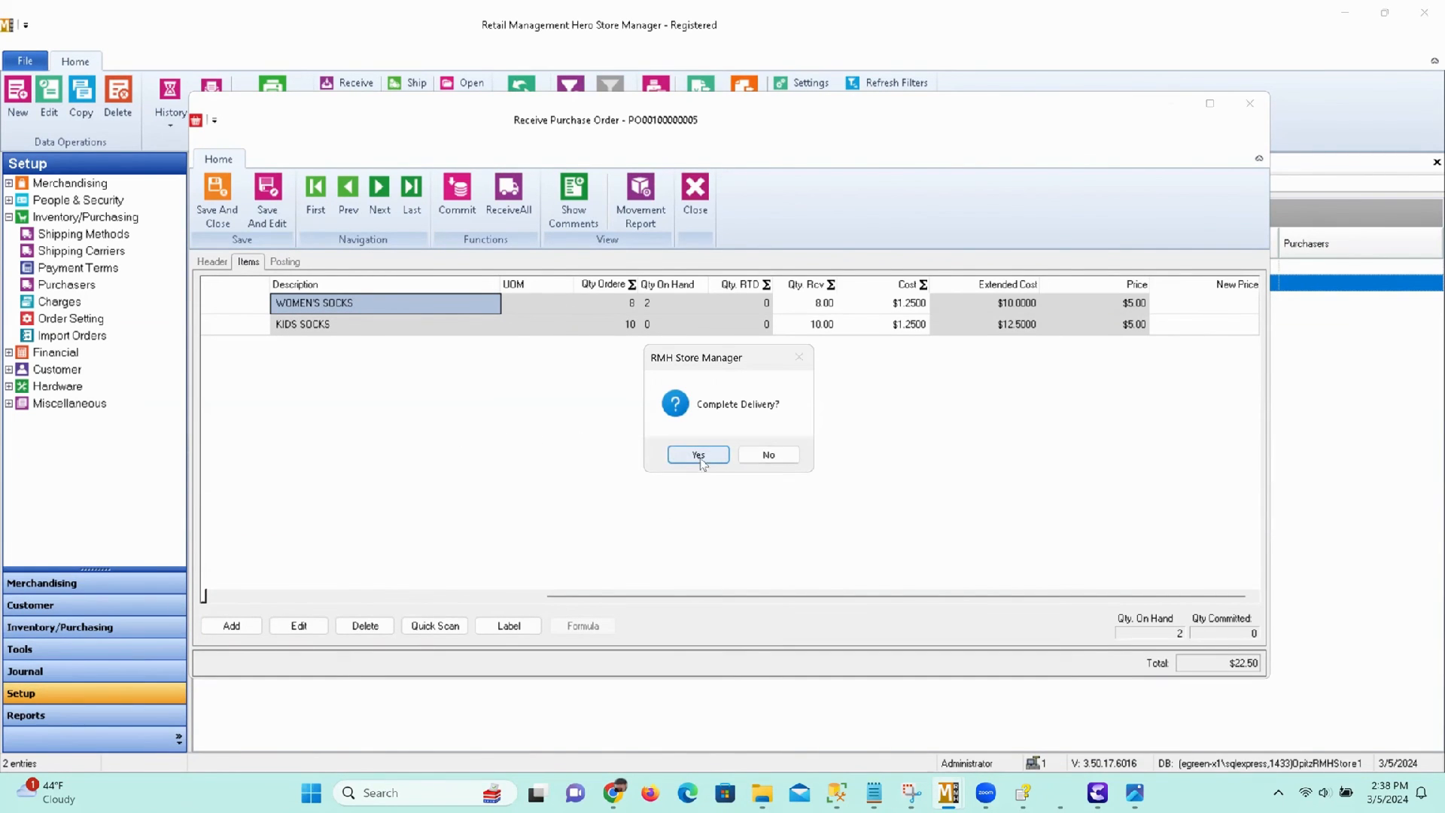
pyautogui.click(699, 456)
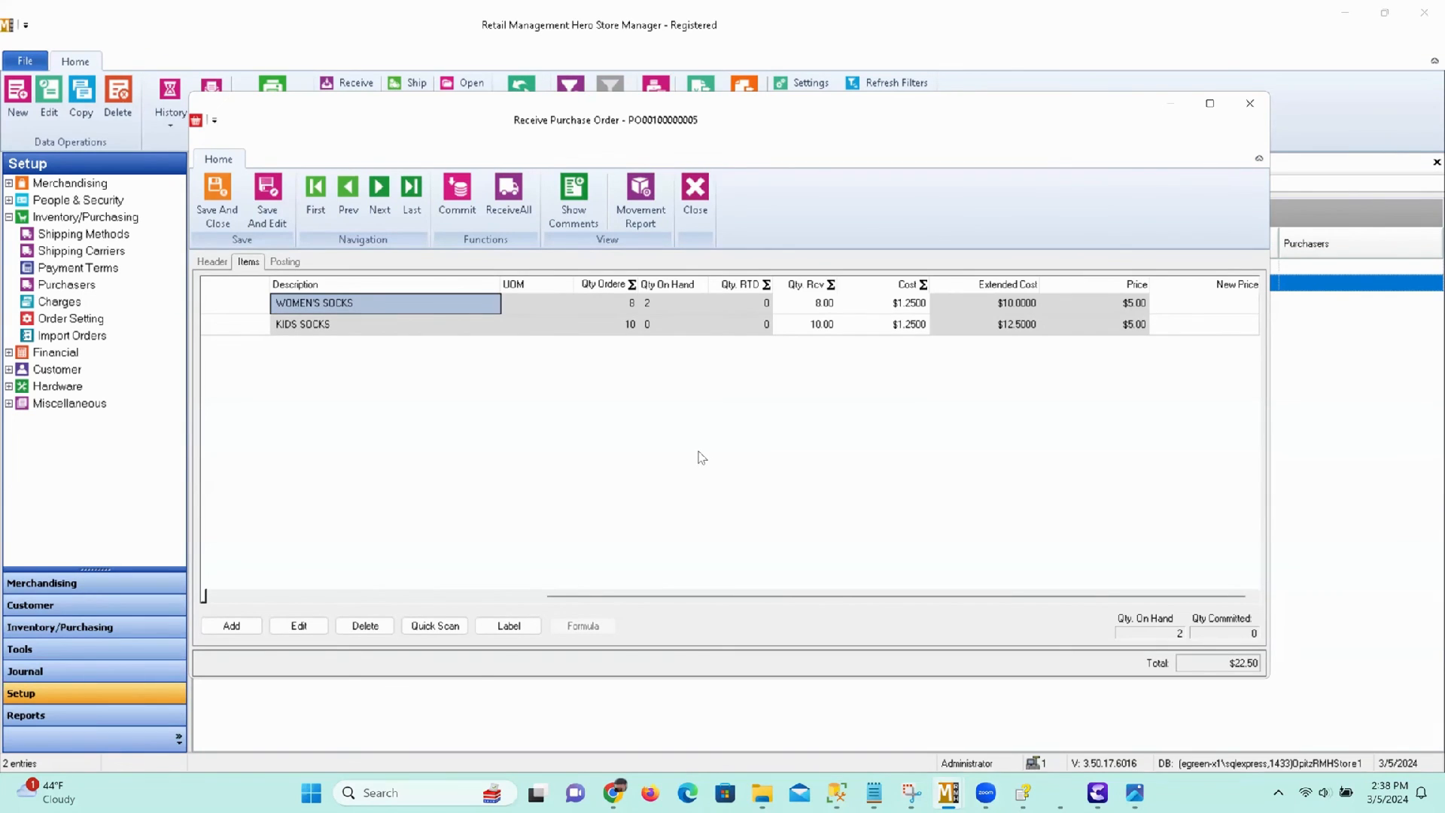